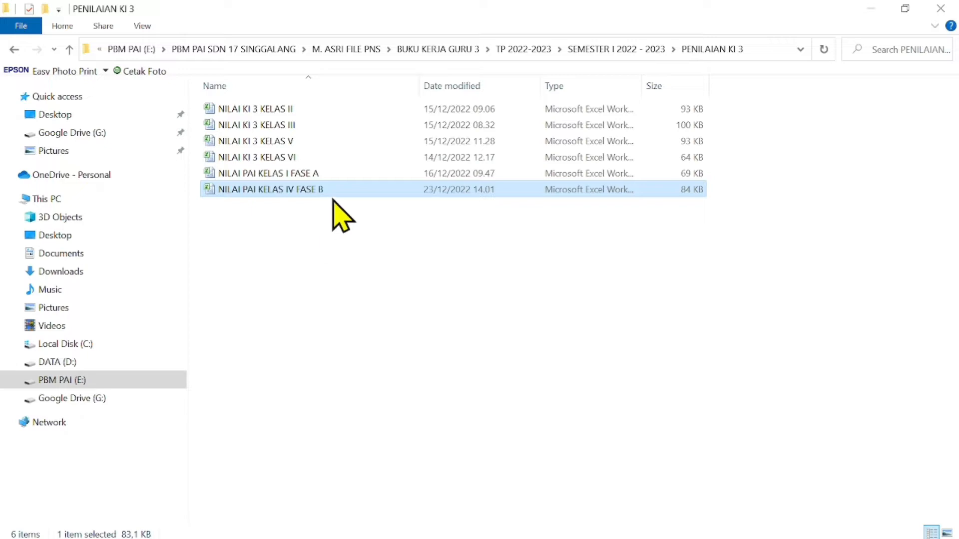
Step: Open the workbook NILAI PAI KELAS IV FASE B and show its RENTANG NILAI sheet
double_click(333, 195)
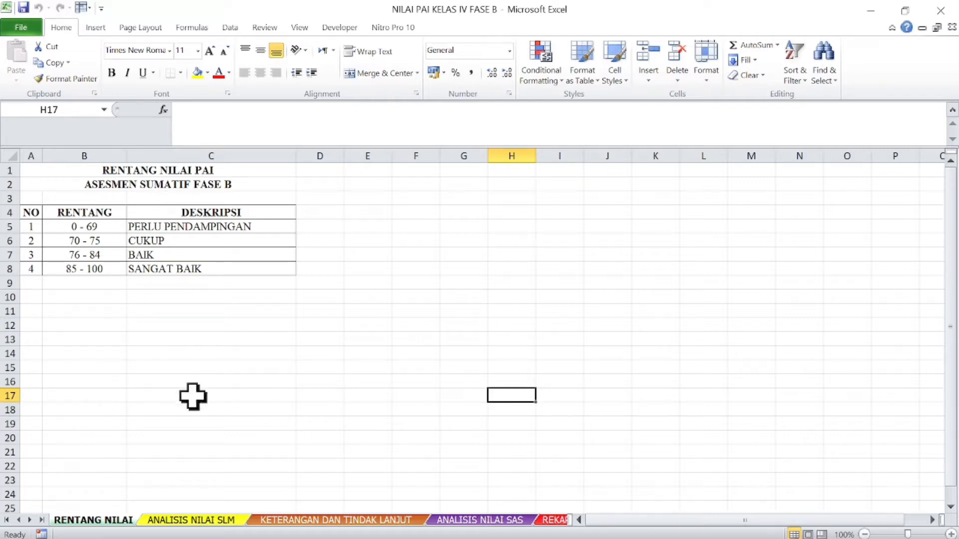
left_click(181, 522)
left_click(132, 524)
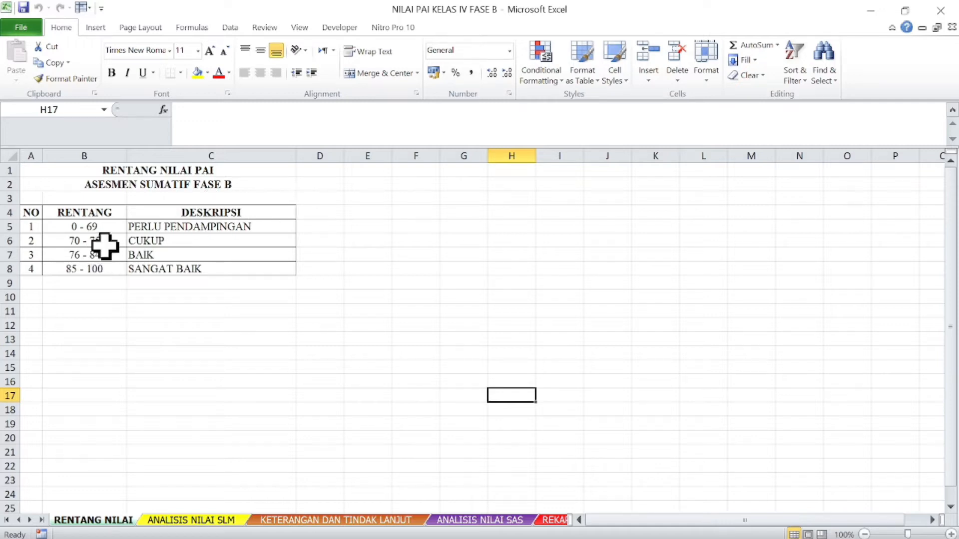
Step: Examine each score range in the RENTANG column together with its matching description in the DESKRIPSI column
left_click_drag(93, 231, 97, 283)
left_click(95, 325)
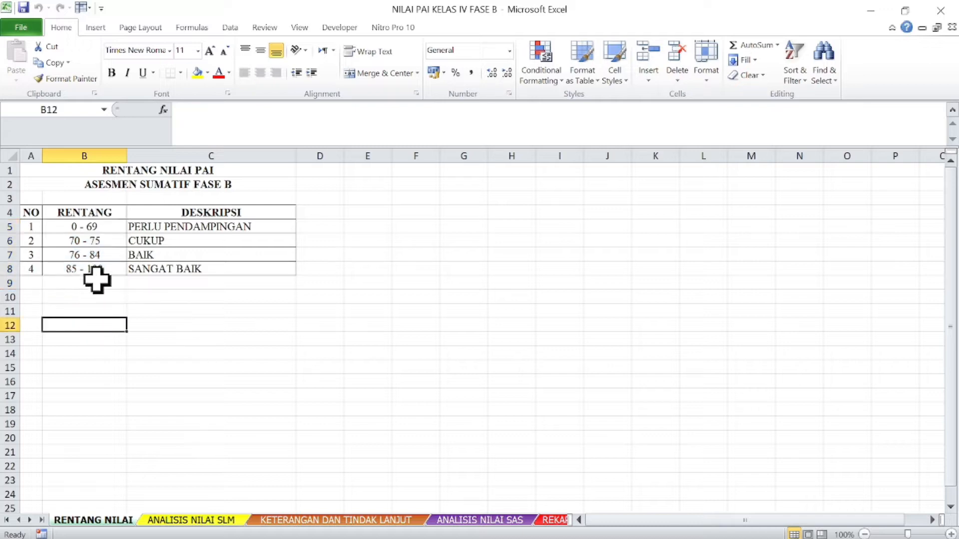
left_click(106, 231)
left_click(194, 229)
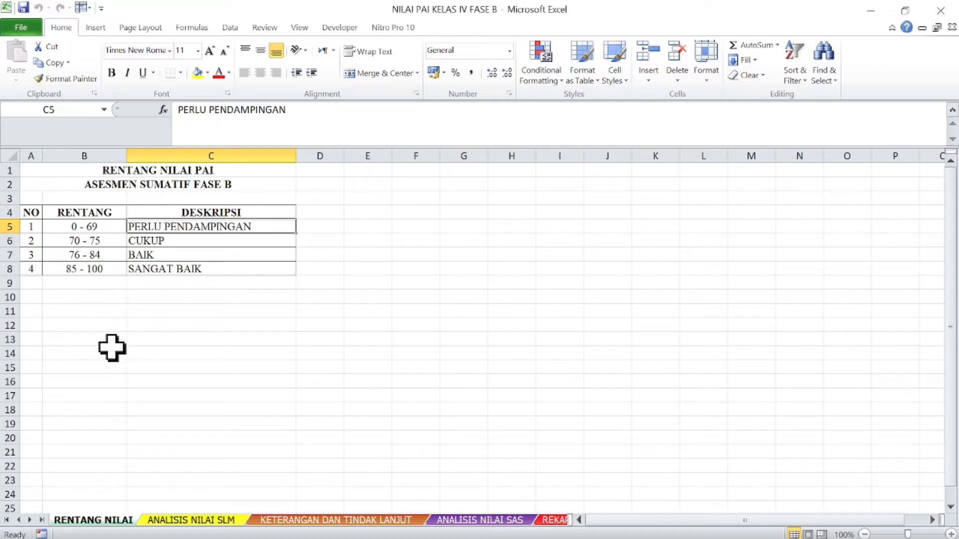
left_click(99, 242)
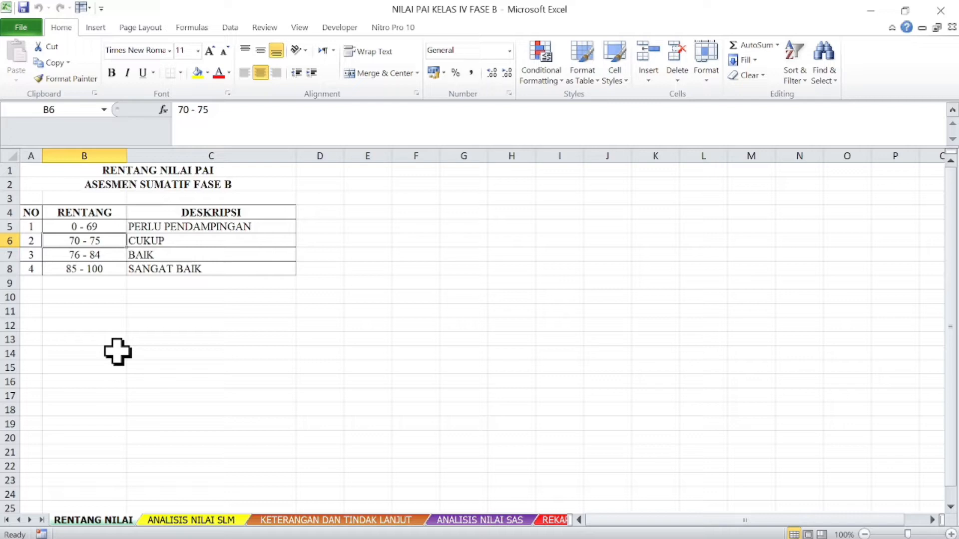
left_click(151, 245)
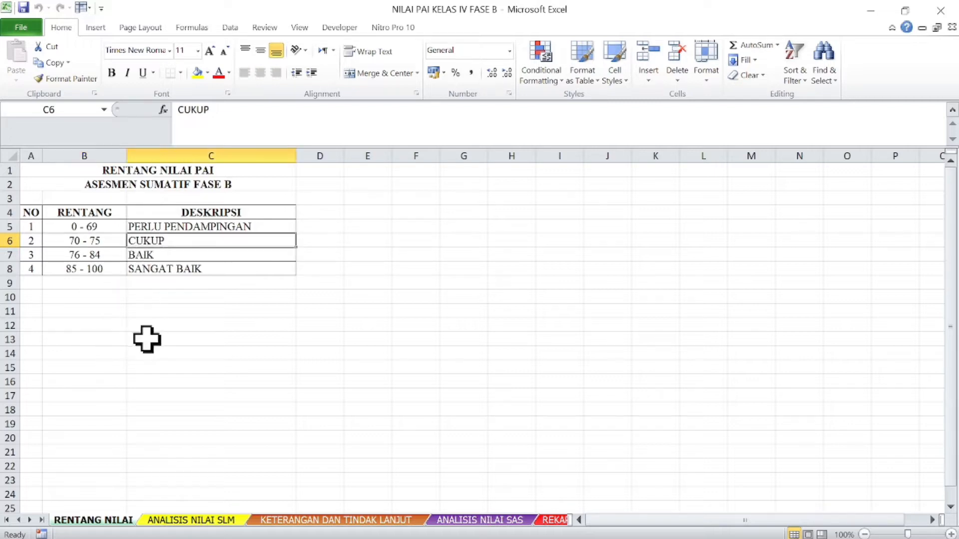
left_click(96, 266)
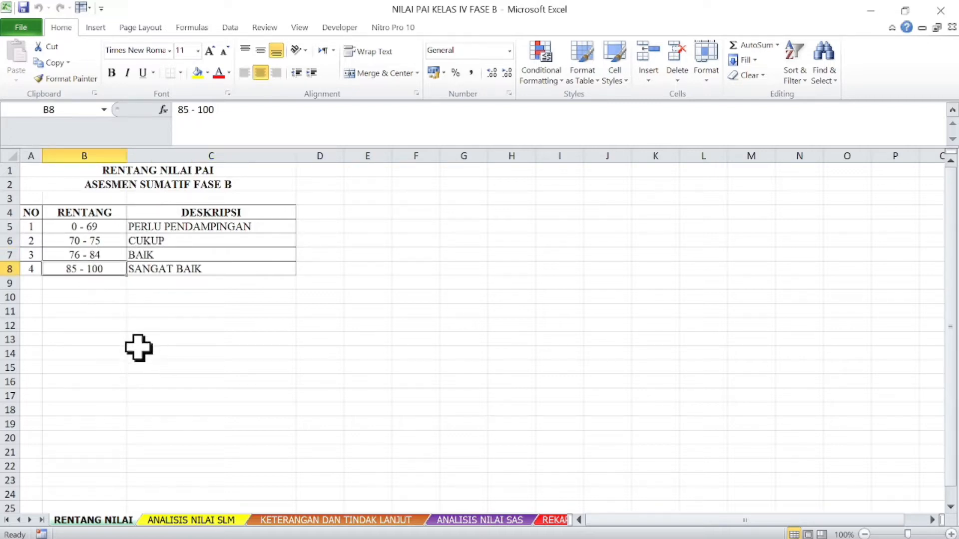
left_click(153, 255)
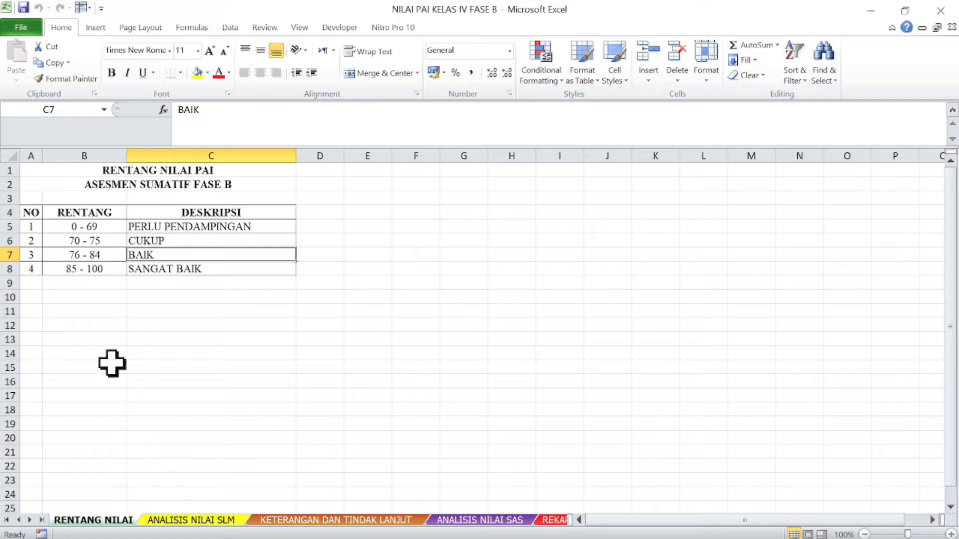
left_click(112, 270)
left_click(200, 269)
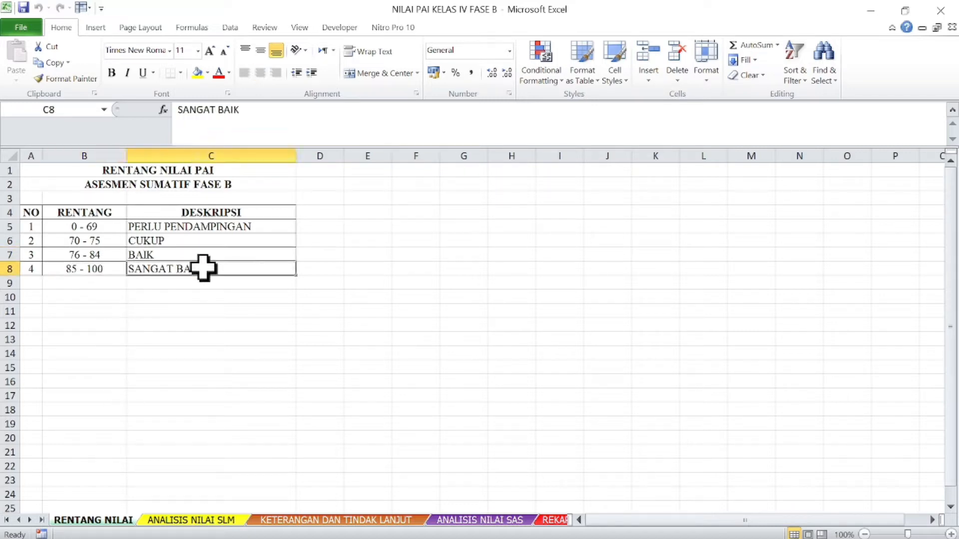
Step: Compare the lowest and highest score ranges with their descriptions, and review the whole range table A1:C8
left_click_drag(102, 217, 103, 272)
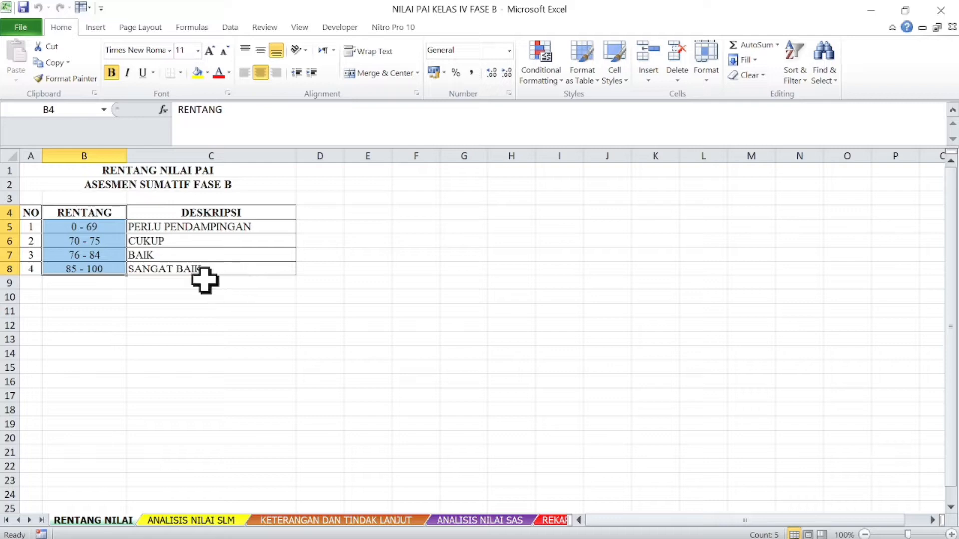
left_click(182, 354)
left_click_drag(103, 229, 160, 228)
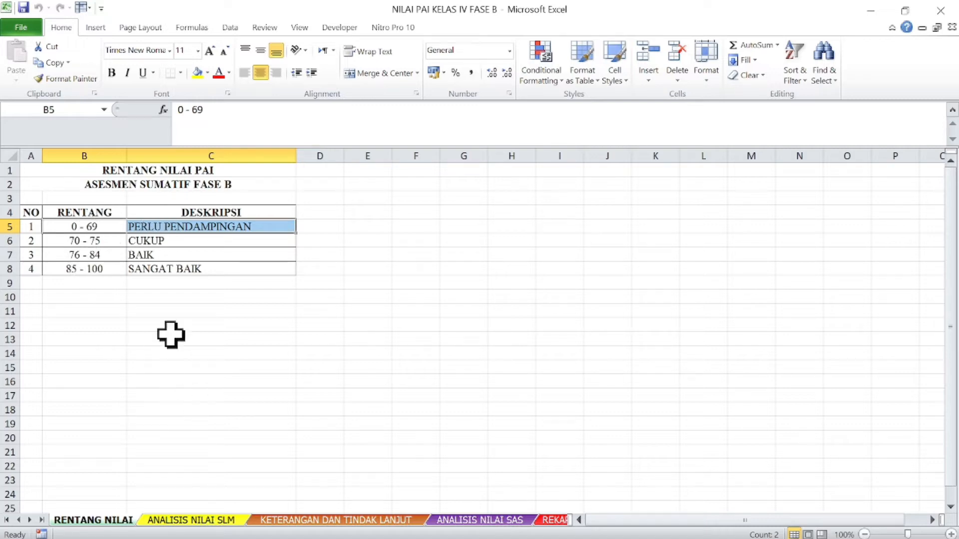
left_click(102, 272)
left_click_drag(102, 272, 139, 284)
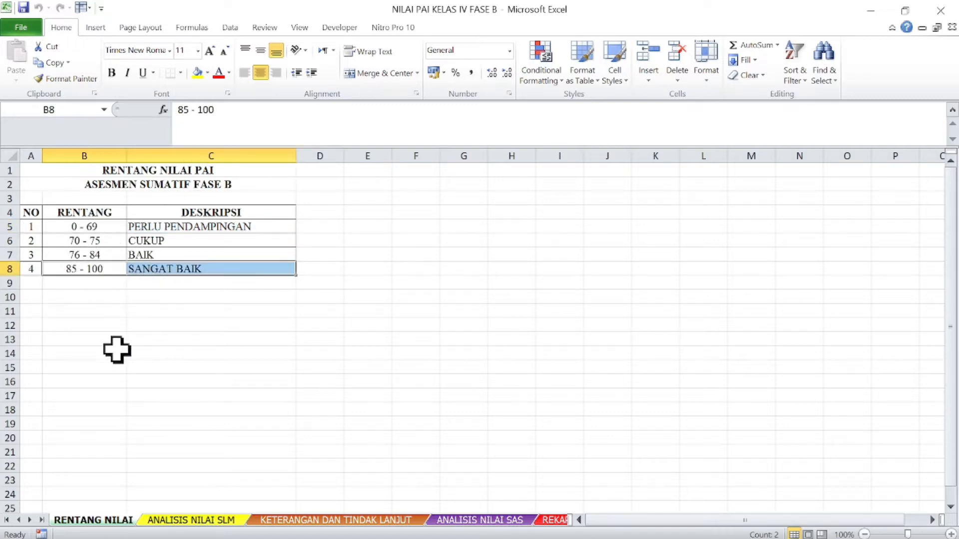
left_click(246, 227)
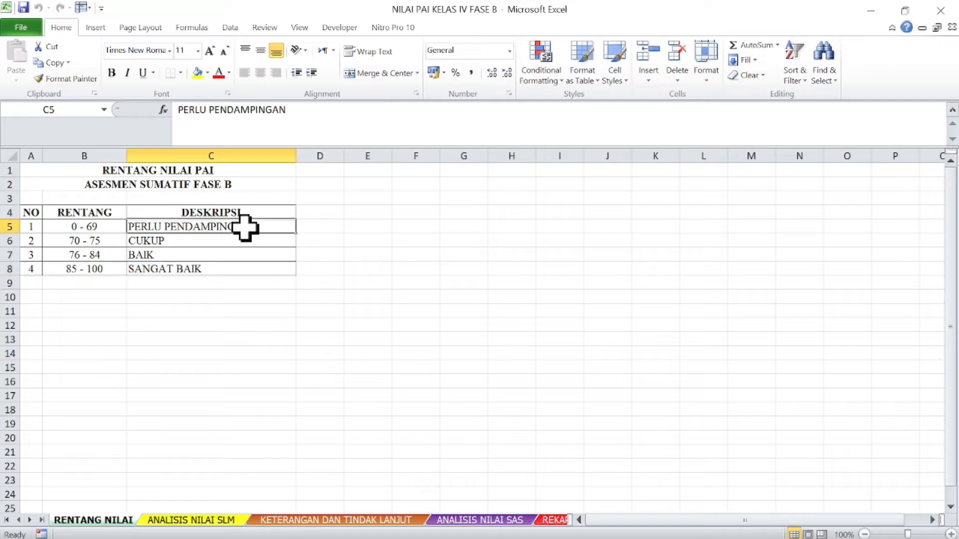
left_click(230, 273)
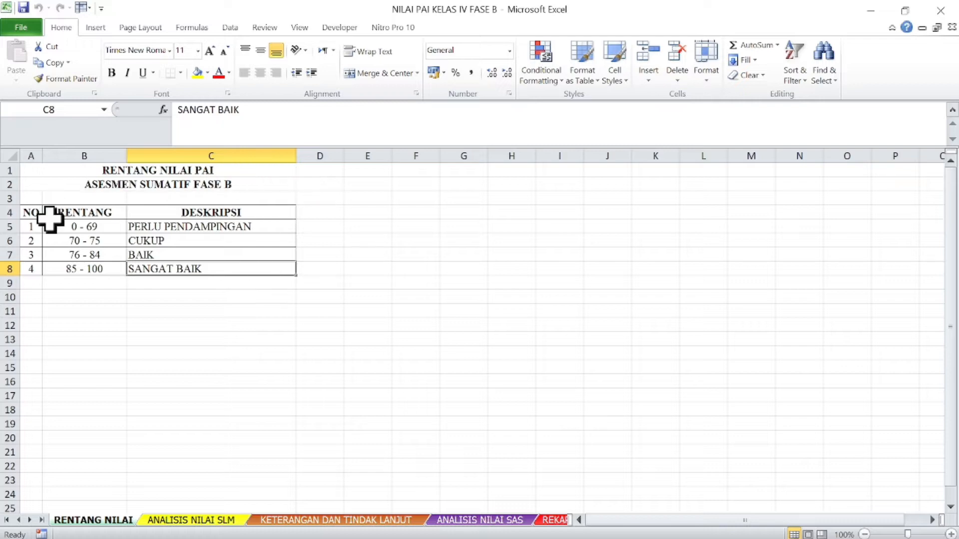
left_click_drag(86, 173, 288, 263)
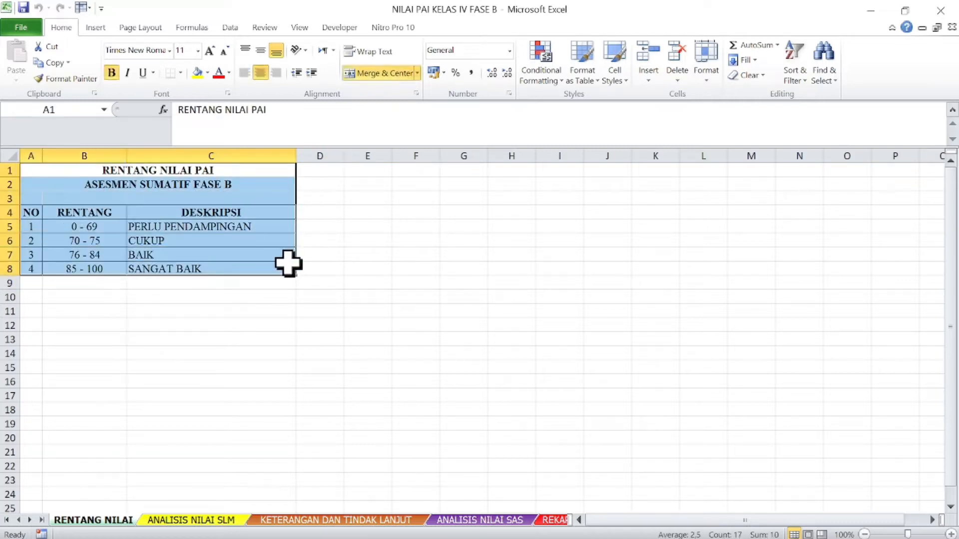
left_click(231, 368)
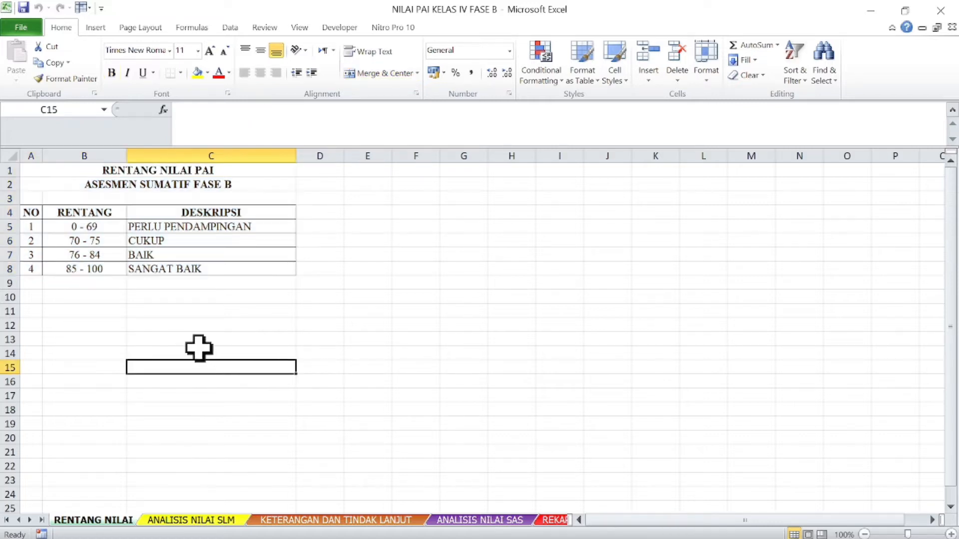
Step: Check the RENTANG heading and the individual range and description cells that can be adapted in the table
left_click(112, 237)
left_click(111, 213)
key("F2")
left_click(161, 226)
left_click(146, 255)
left_click(146, 269)
left_click(95, 224)
left_click(100, 268)
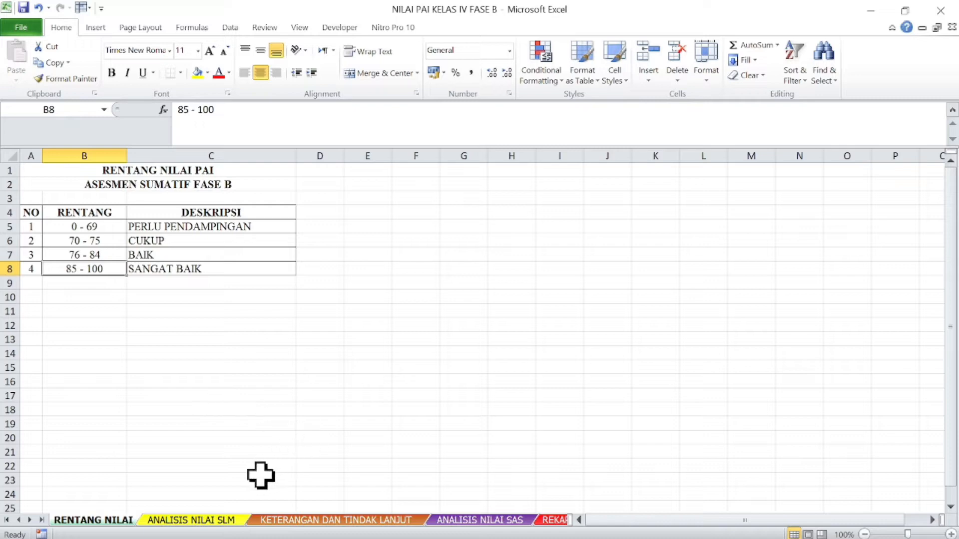
Step: Examine the identity fields on the ANALISIS NILAI SLM sheet, from Satuan Pendidikan and Tahun Pelajaran to Muatan Pelajaran and KKTP
left_click(165, 520)
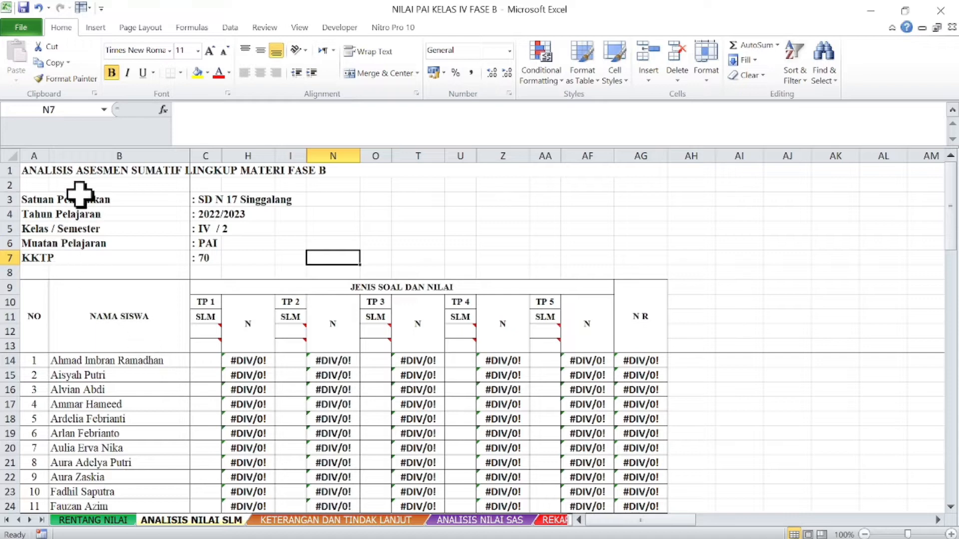
left_click(60, 171)
left_click(61, 199)
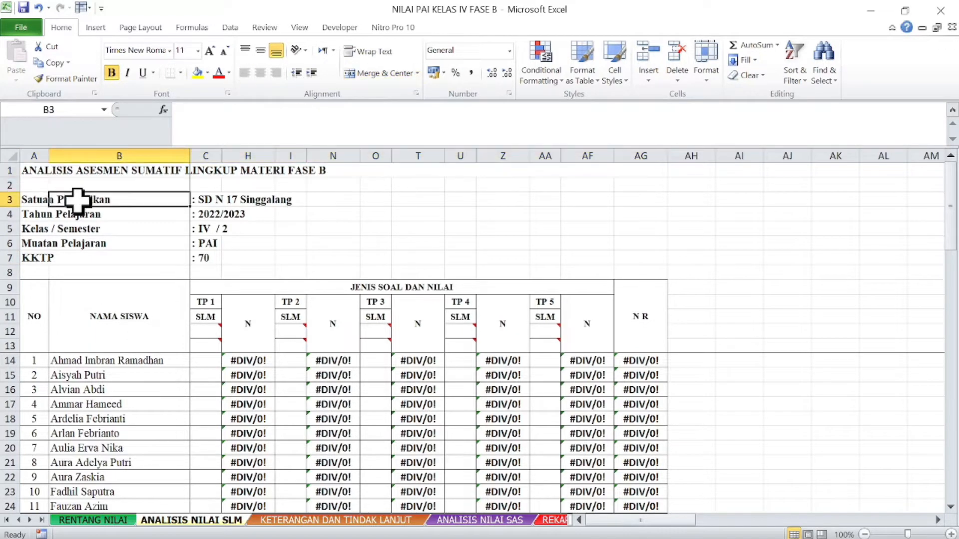
left_click(213, 199)
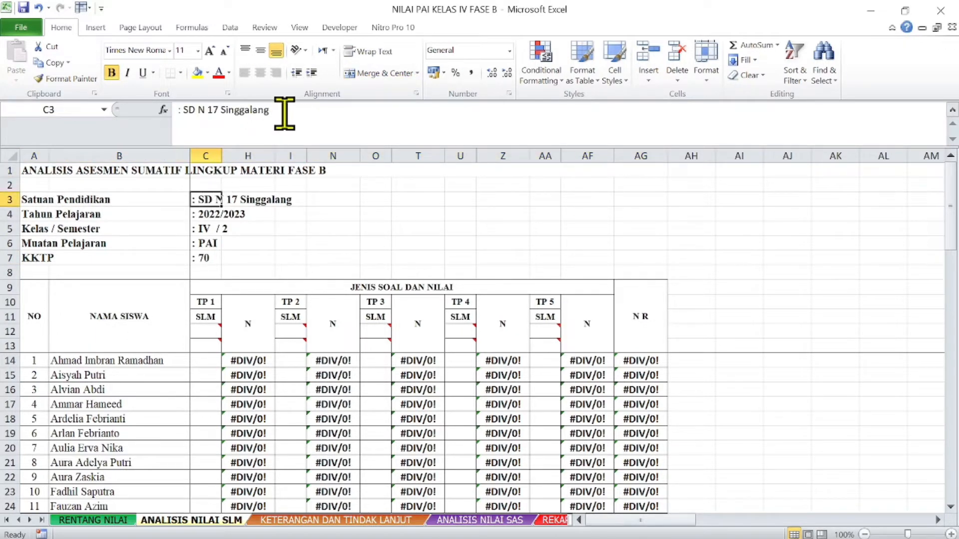
left_click(205, 213)
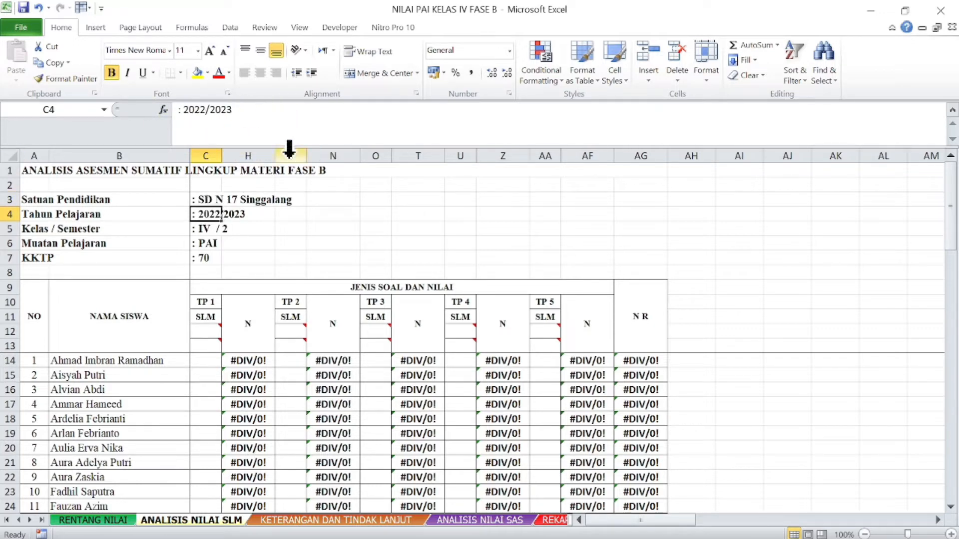
left_click(213, 230)
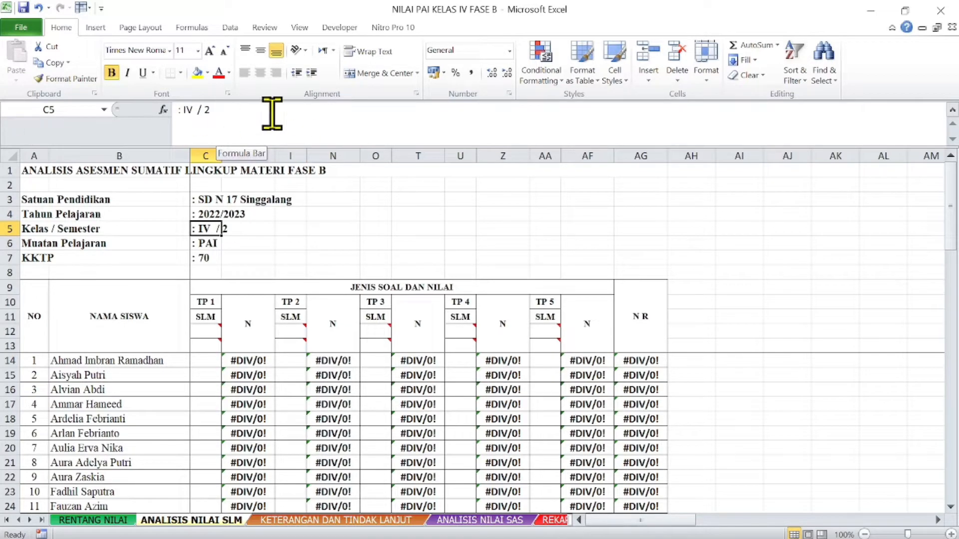
left_click(210, 243)
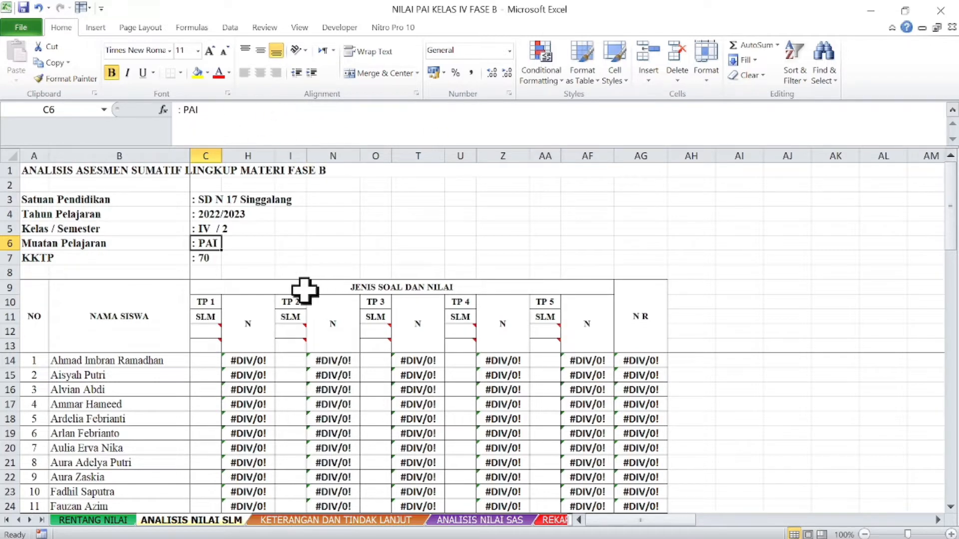
left_click(206, 255)
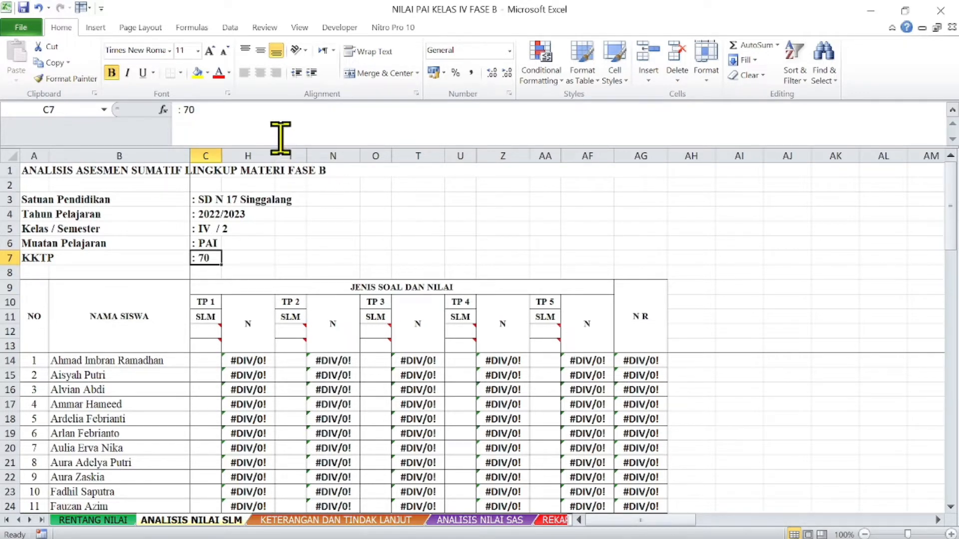
left_click(259, 124)
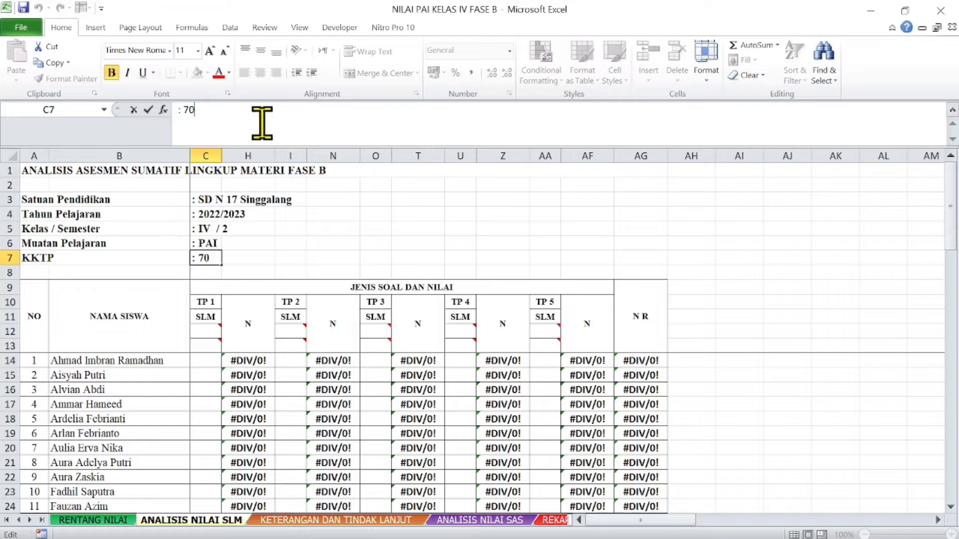
Step: Compare the KKTP value on the ANALISIS NILAI SLM sheet with the score ranges on the RENTANG NILAI sheet
left_click(94, 520)
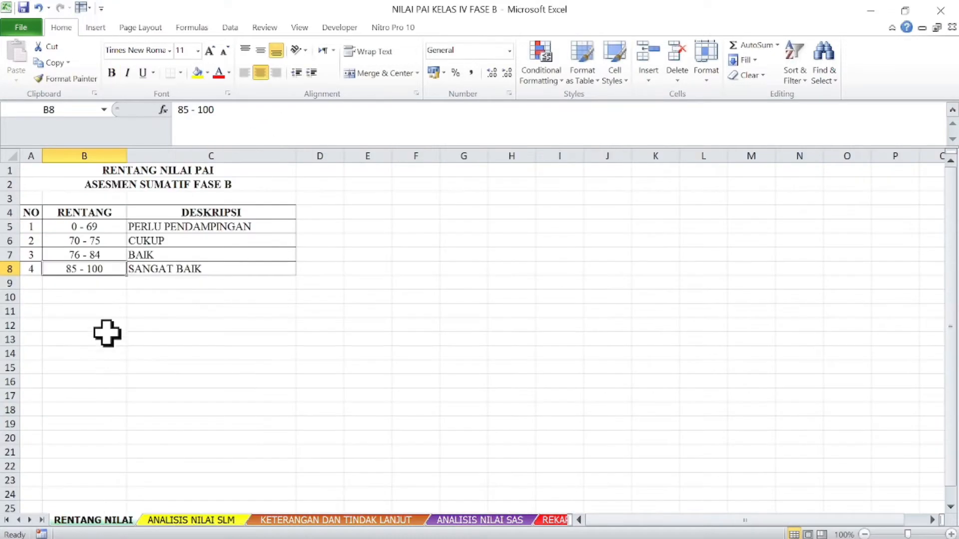
left_click(204, 521)
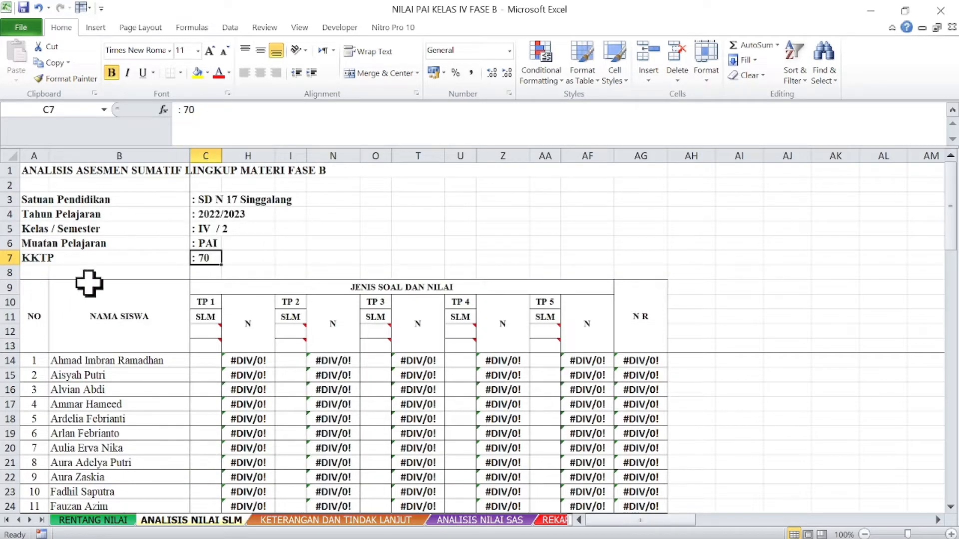
left_click(90, 519)
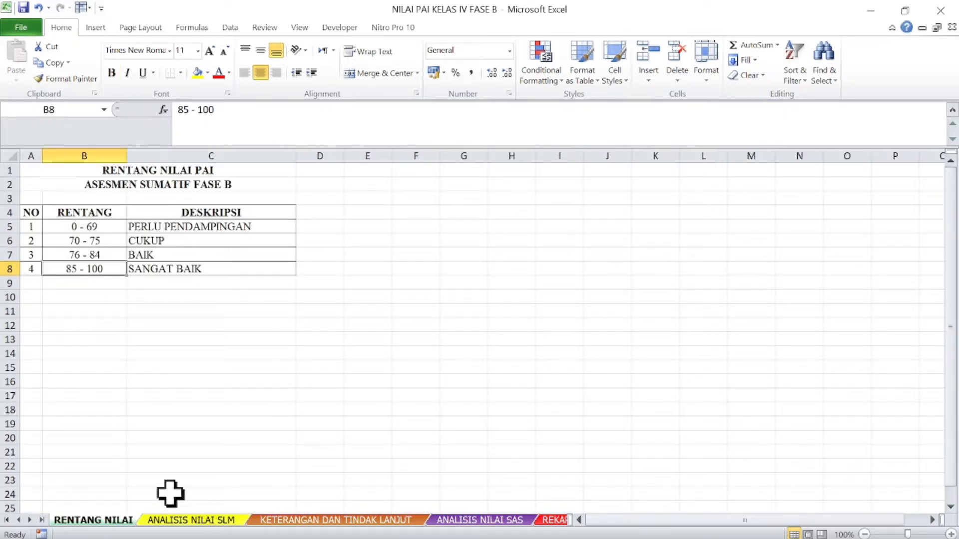
left_click(207, 520)
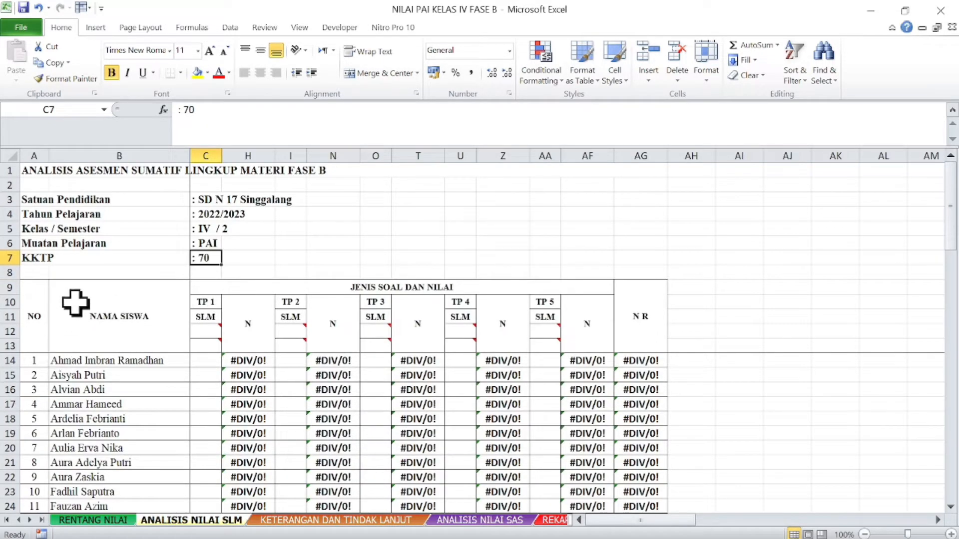
Step: Review the full student list in the NAMA SISWA column, including the class summary rows below it
scroll(86, 350, "down", 2)
scroll(83, 389, "up", 2)
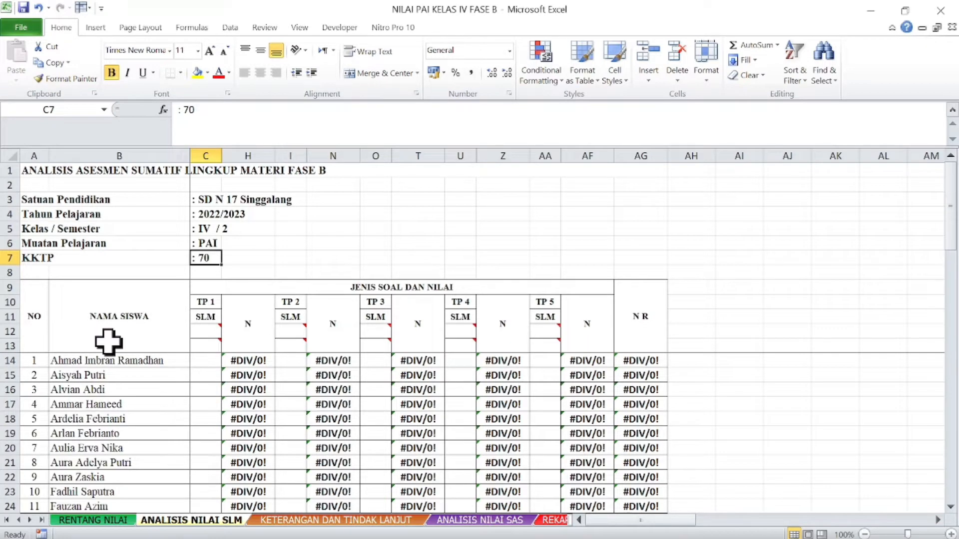
scroll(108, 342, "down", 10)
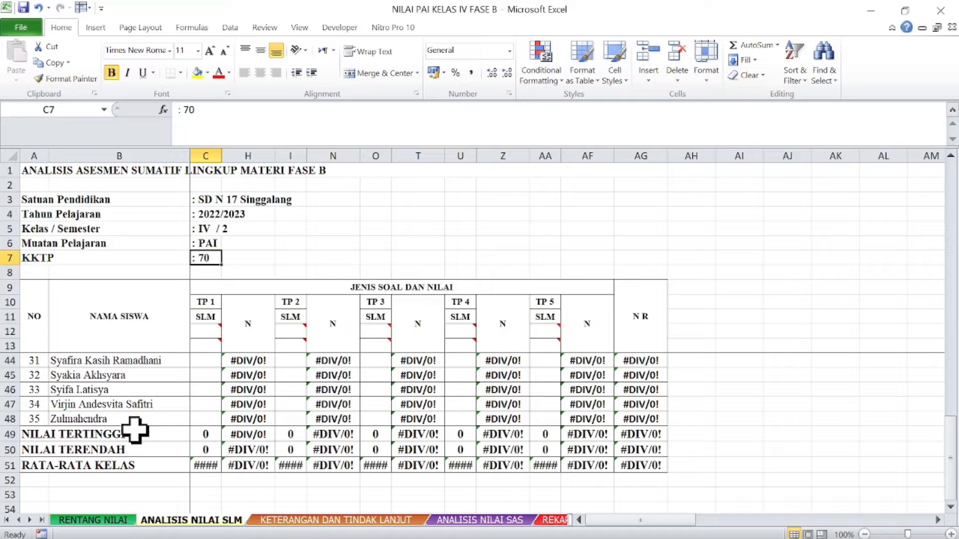
scroll(135, 429, "up", 10)
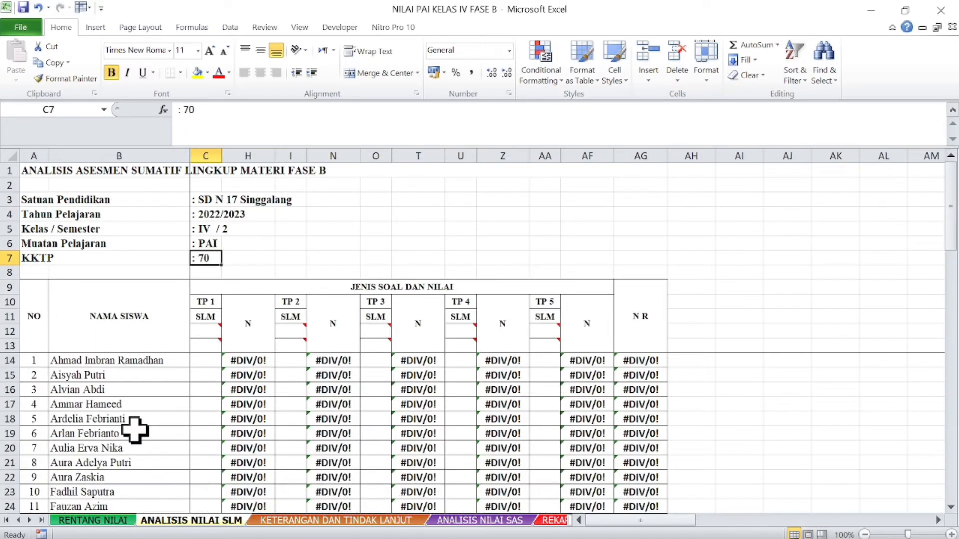
left_click(160, 362)
left_click(145, 405)
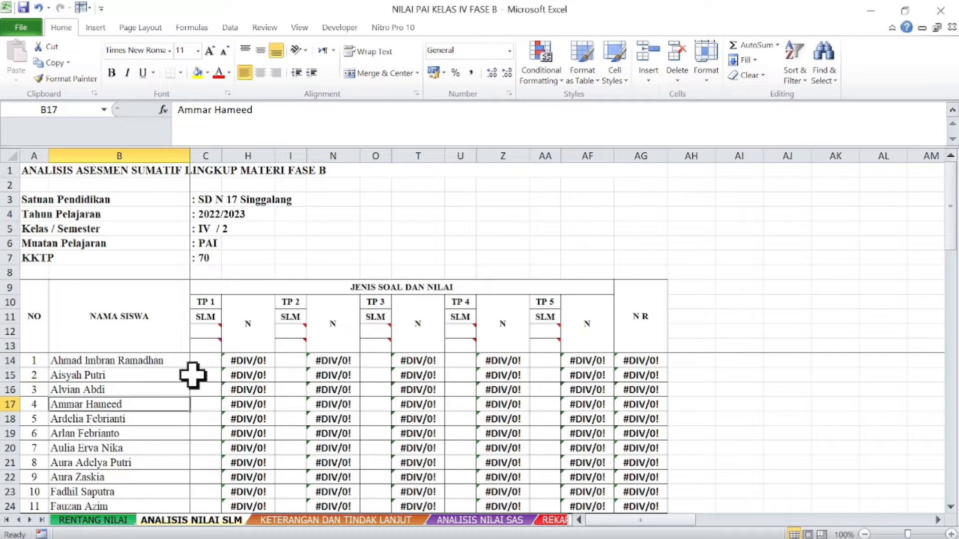
left_click_drag(64, 354, 122, 392)
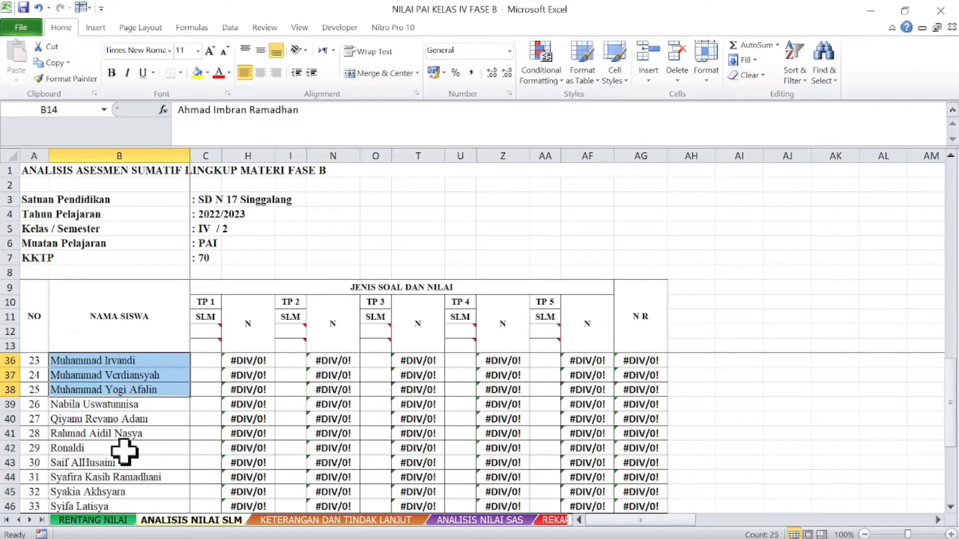
scroll(125, 452, "up", 4)
scroll(125, 452, "down", 4)
scroll(127, 450, "up", 8)
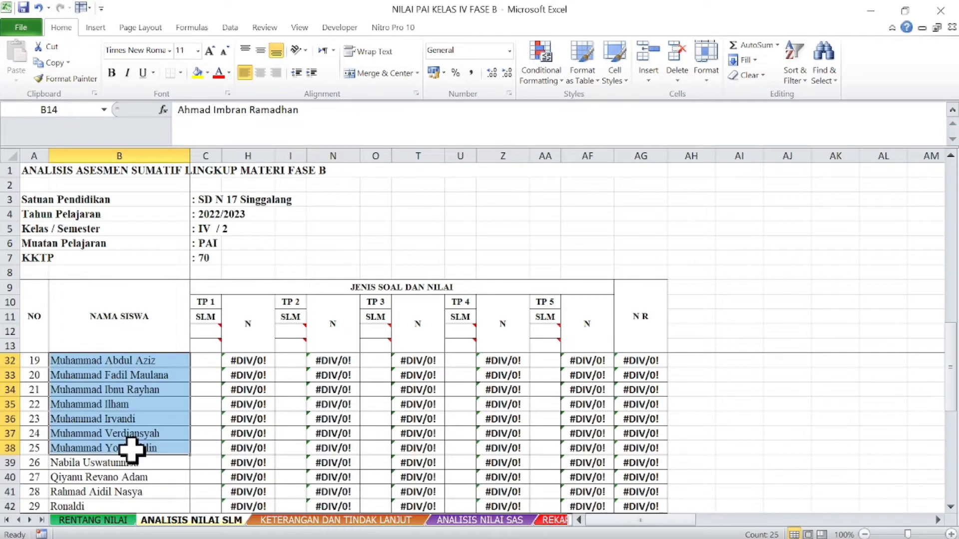
Step: Copy all student names in the NAMA SISWA column, from B14 down to B48
left_click(132, 446)
left_click(132, 350)
left_click(134, 389)
left_click(134, 362)
left_click_drag(134, 362, 129, 435)
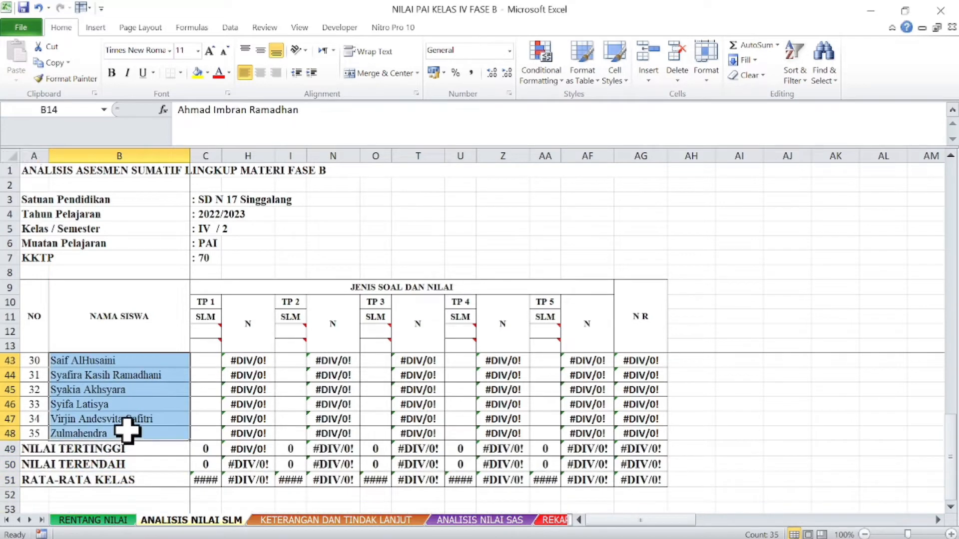
right_click(127, 421)
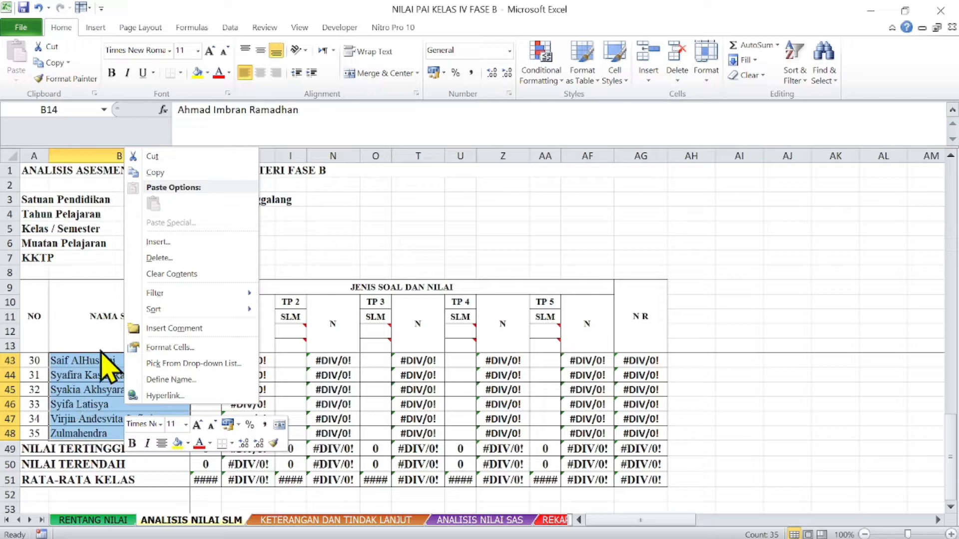
left_click(151, 170)
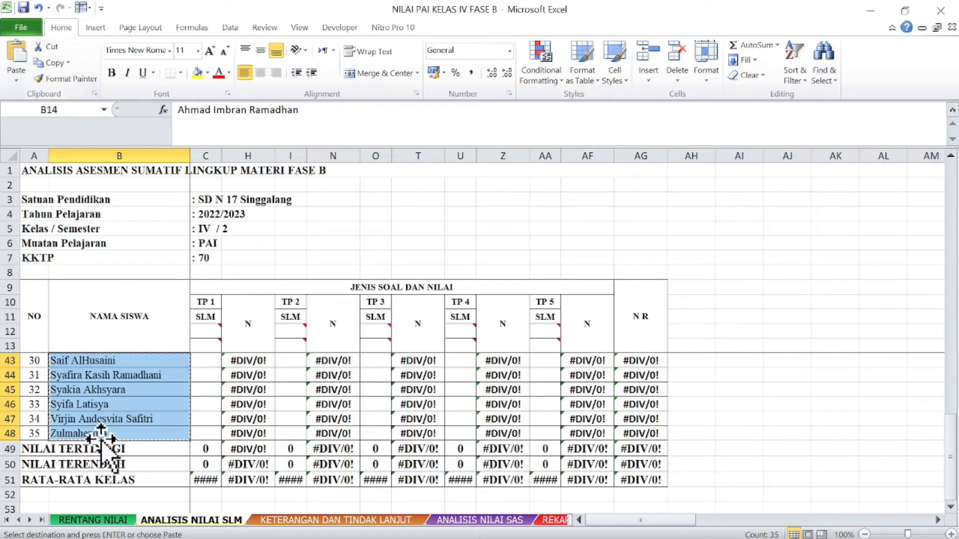
Step: Paste the copied student names as values only, starting at the first name cell, B14
scroll(101, 439, "up", 10)
left_click(132, 360)
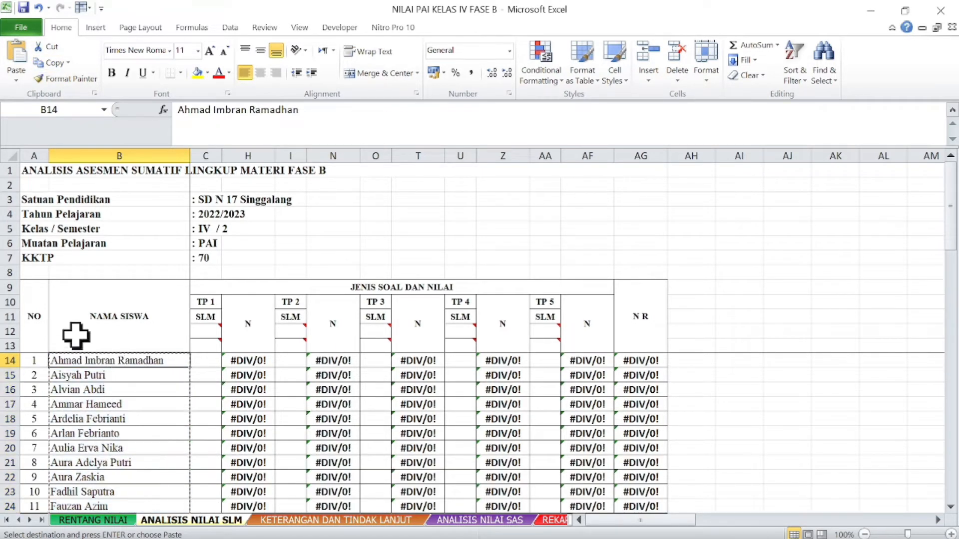
left_click(17, 81)
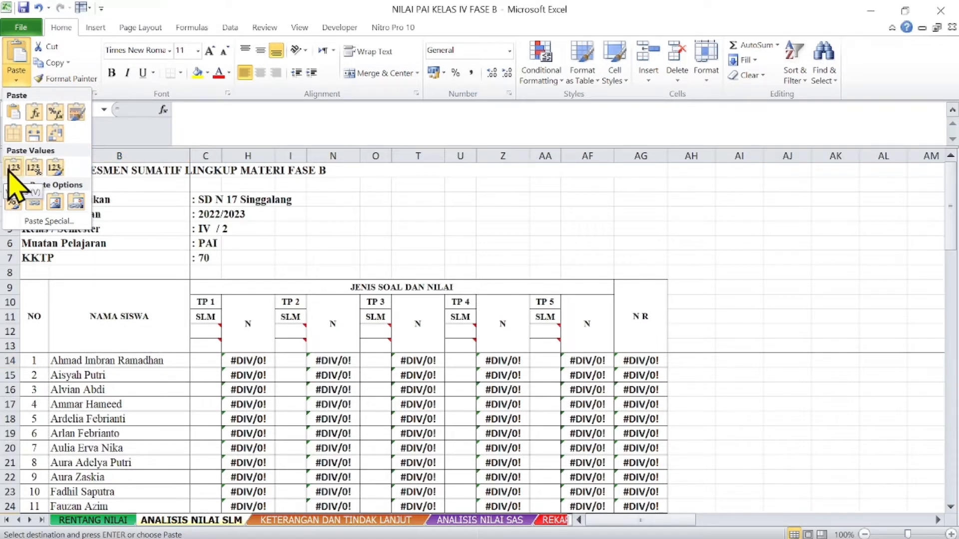
left_click(47, 221)
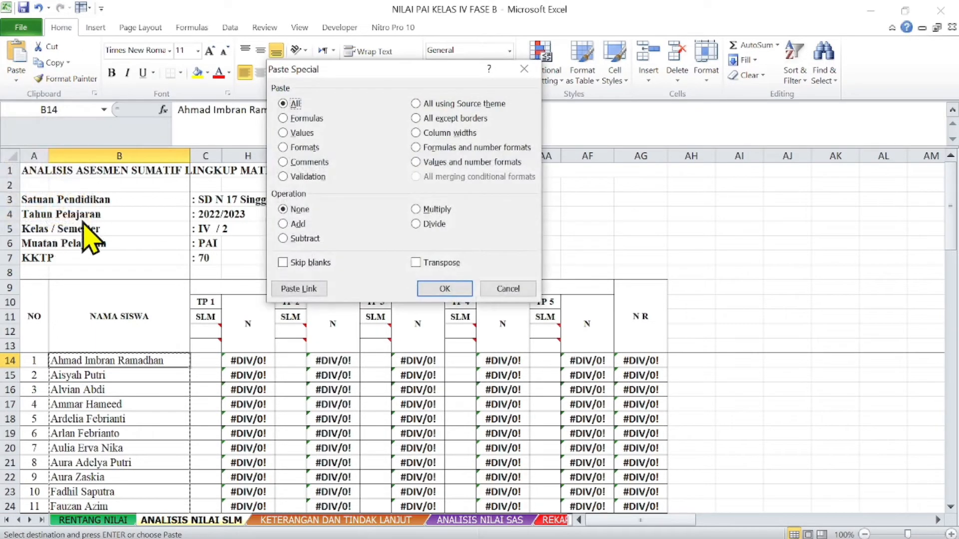
left_click(283, 132)
left_click(447, 290)
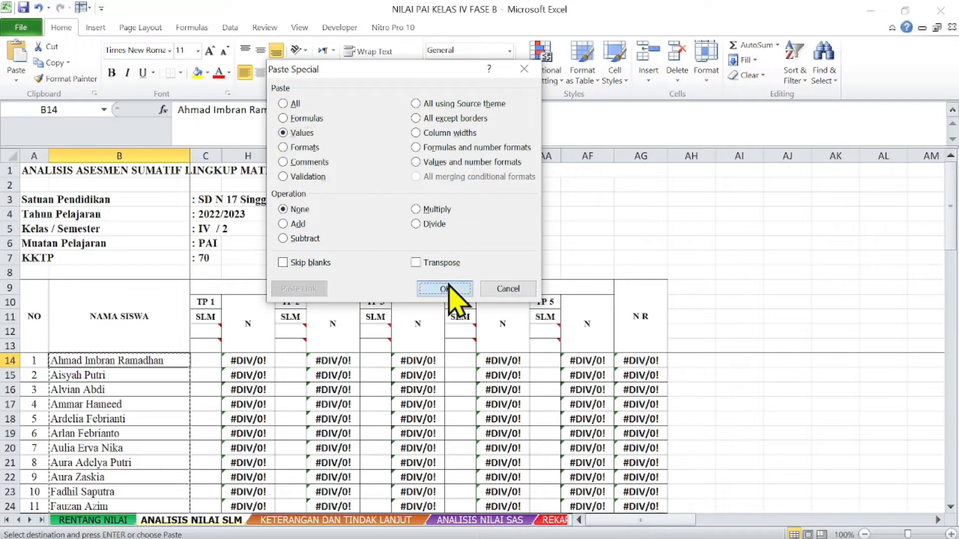
left_click(125, 405)
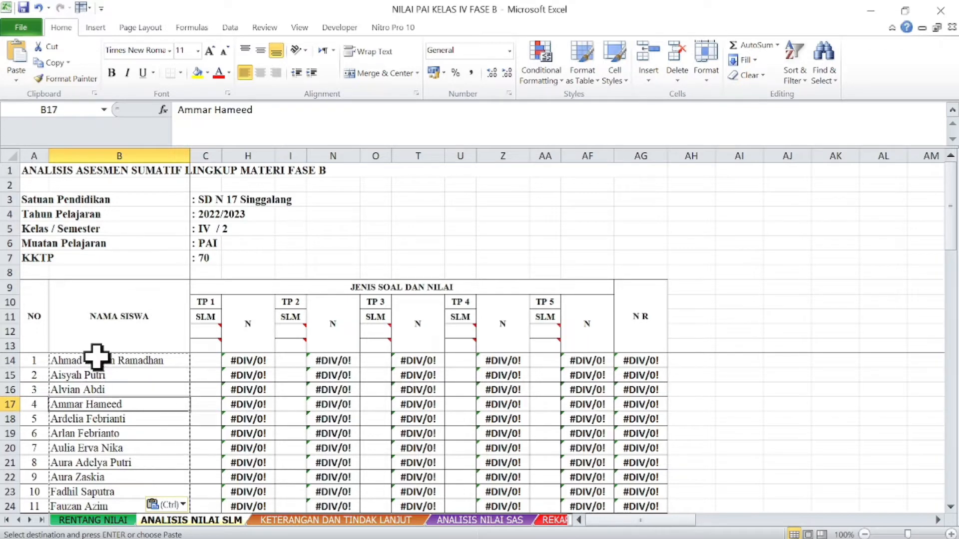
Step: Enter the question range 1-10 as text under the TP 1 SLM heading, in C12
left_click(205, 361)
left_click(207, 332)
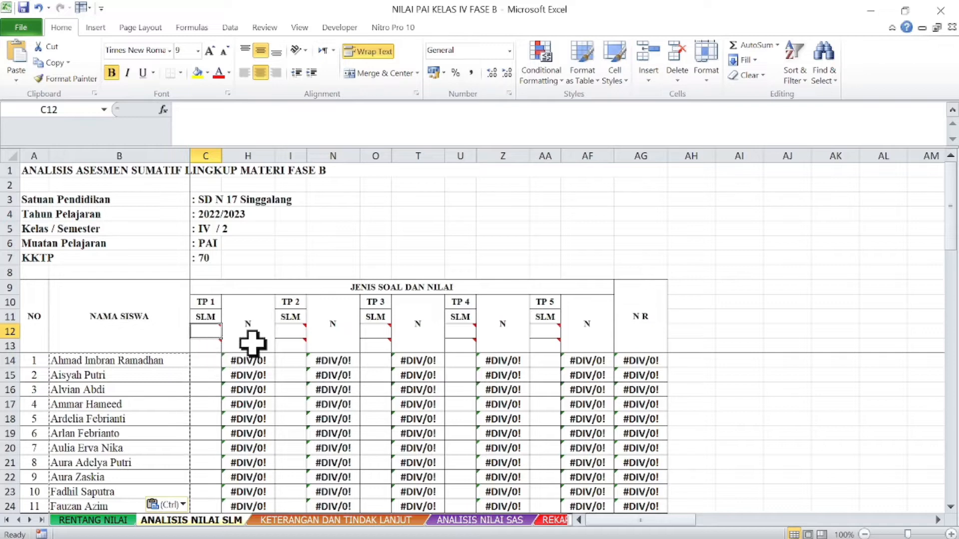
type("-1")
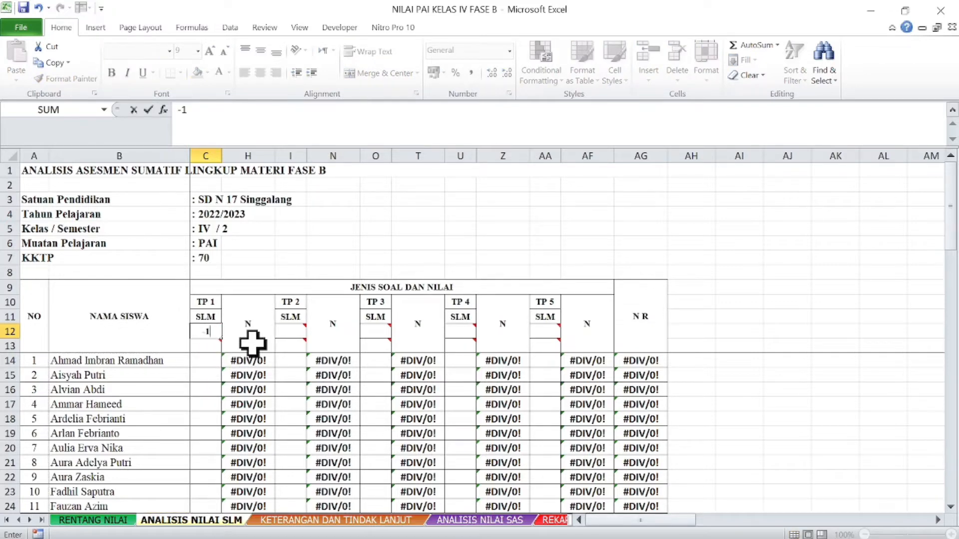
key("Escape")
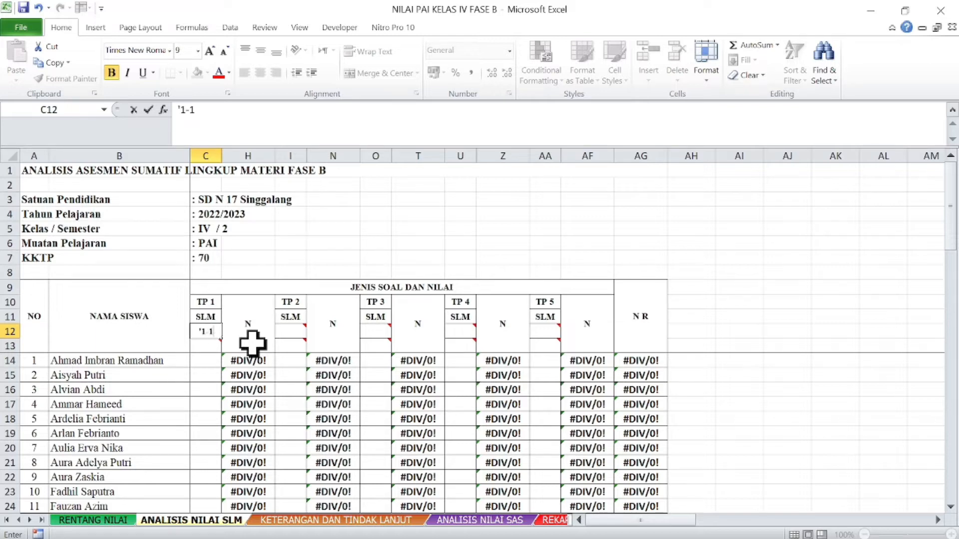
key("Return")
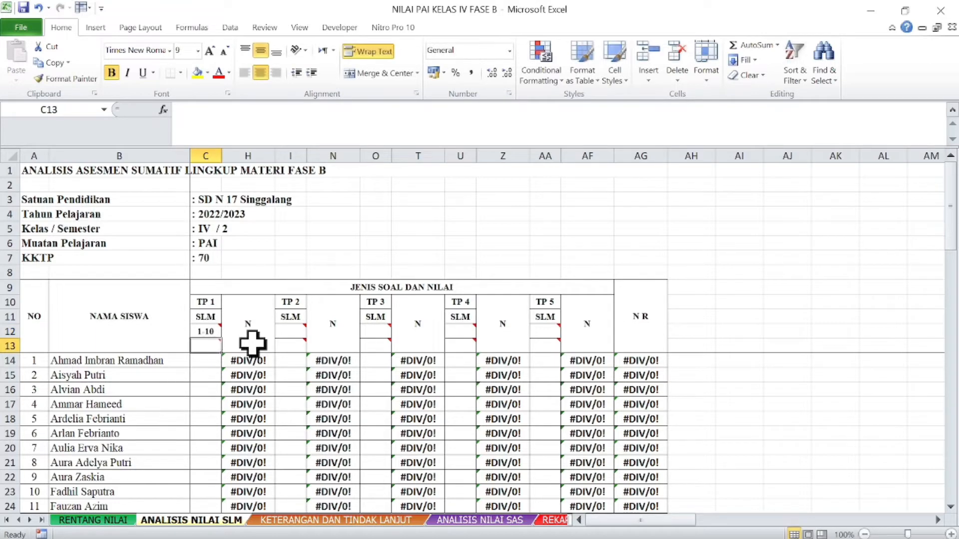
Step: Check the comment on the TP 1 total-points cell and set the total points to 15
mouse_move(206, 341)
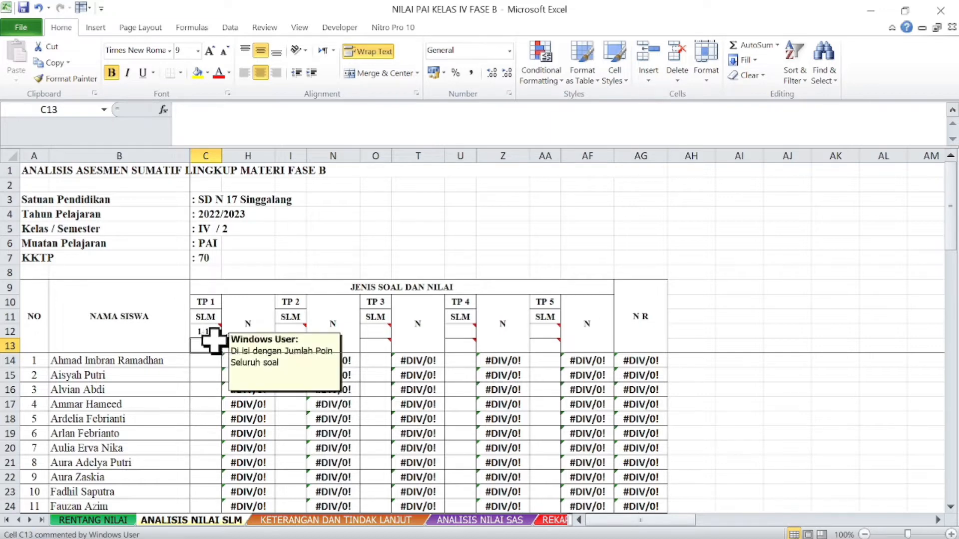
left_click(198, 374)
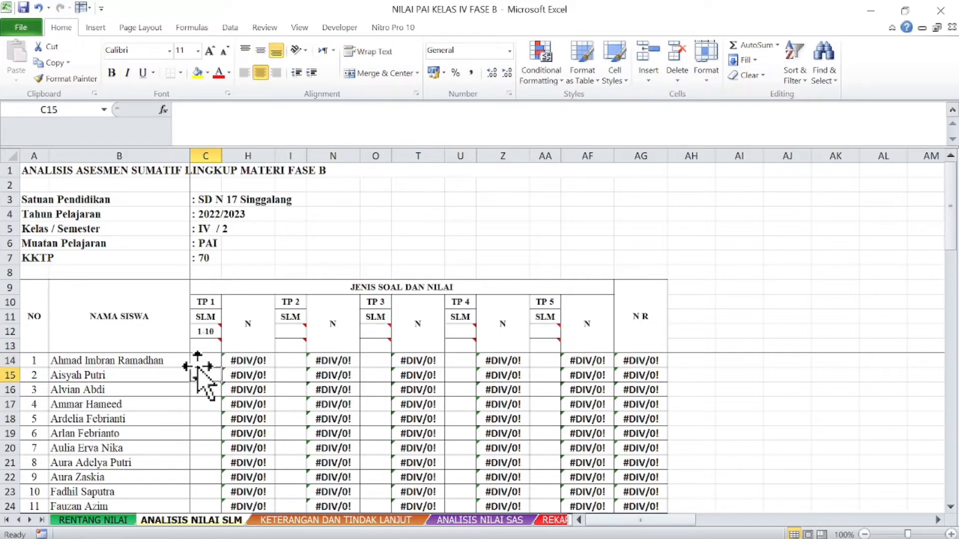
left_click(203, 345)
type("15")
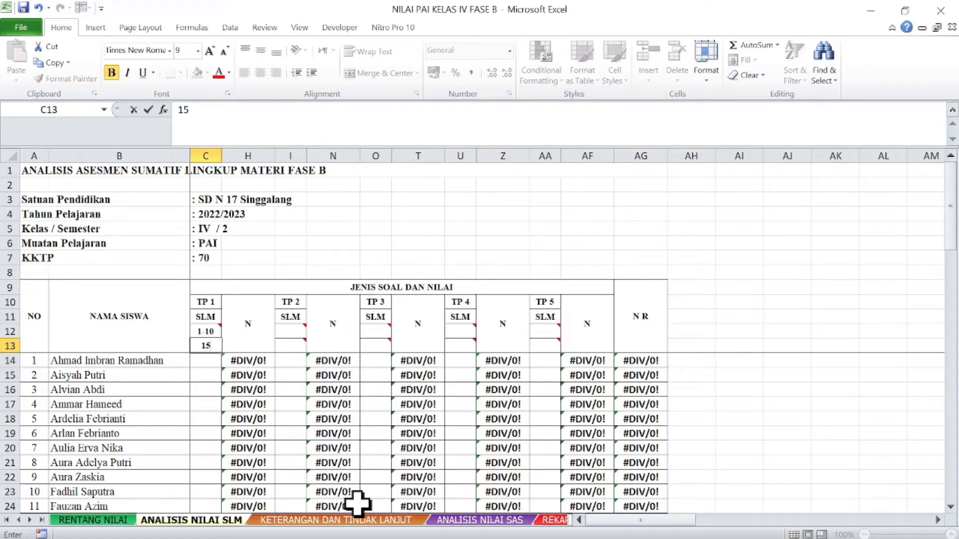
left_click(207, 403)
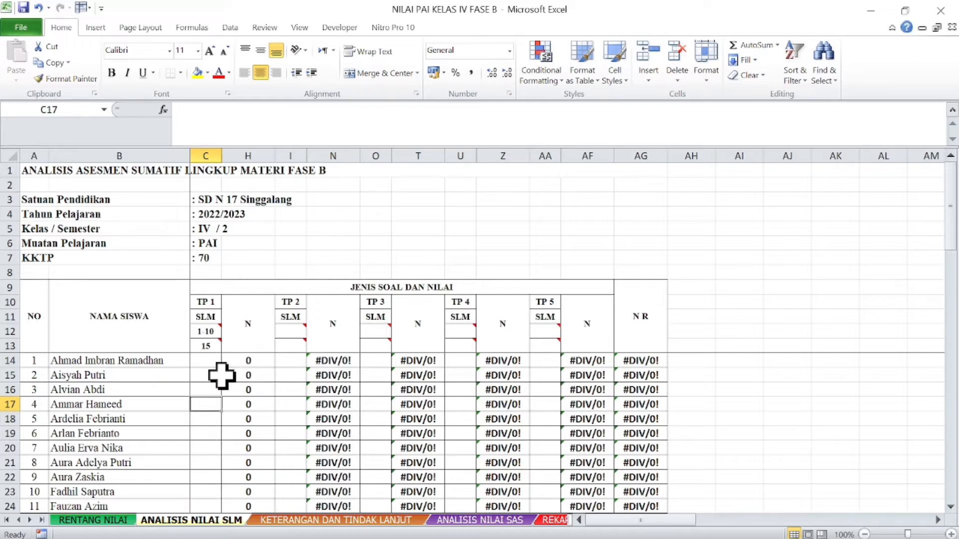
Step: Enter TP 1 scores of 10 for the first student and 13 for the second student
left_click(208, 362)
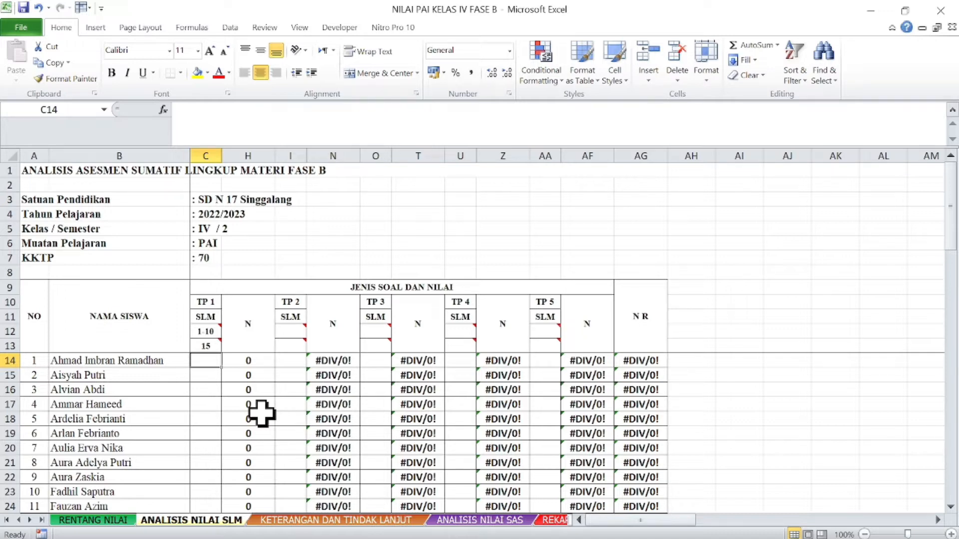
type("10")
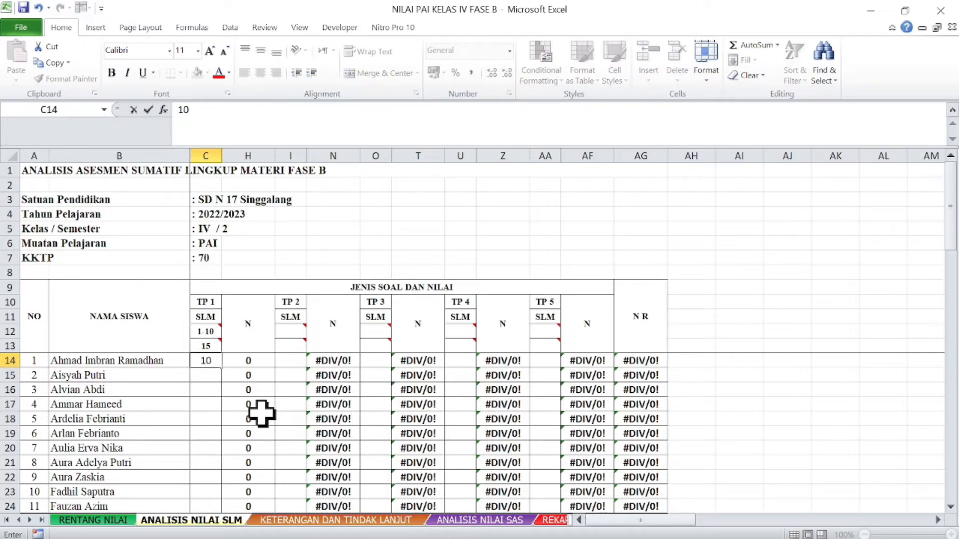
key("Return")
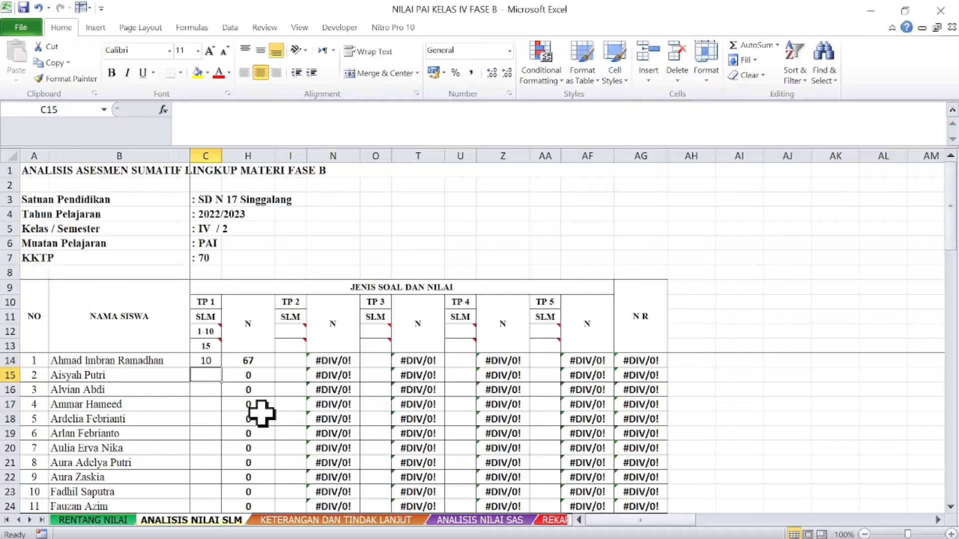
type("13")
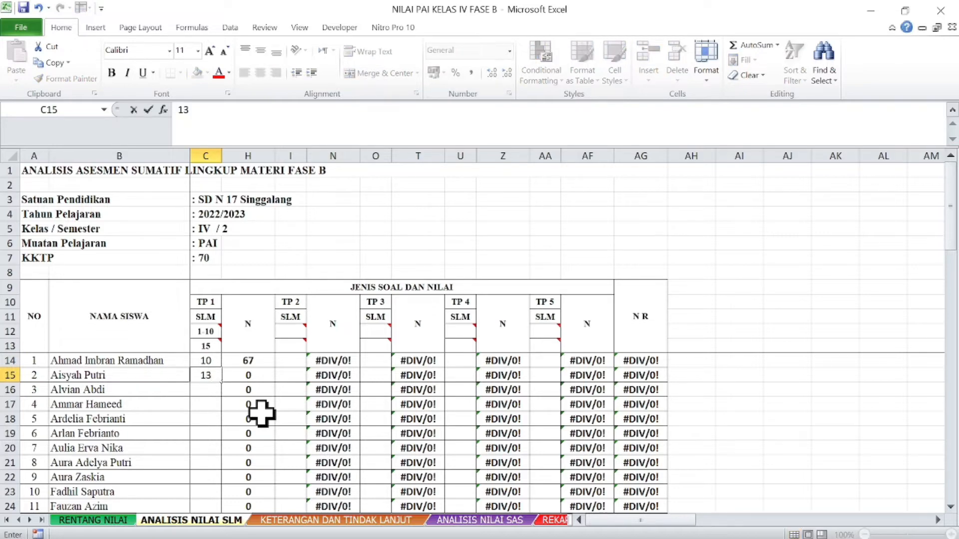
left_click(205, 406)
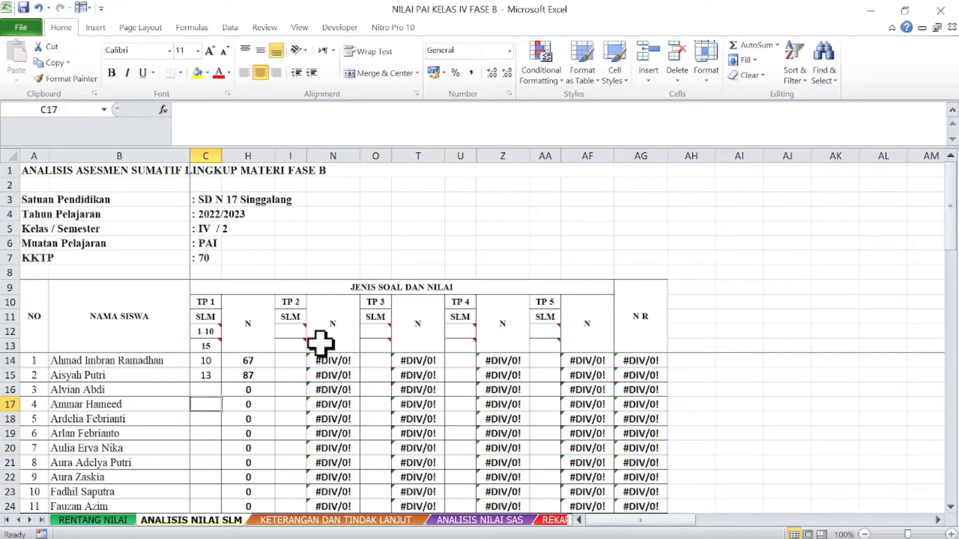
Step: Fill the TP 2 SLM header cells with the question range 1-5 and total points 7
left_click(298, 332)
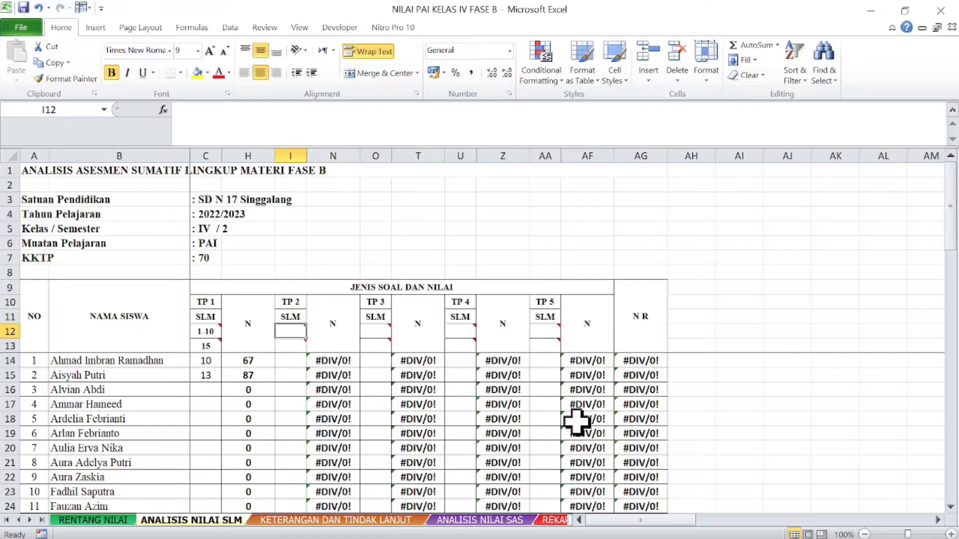
type("'1-5")
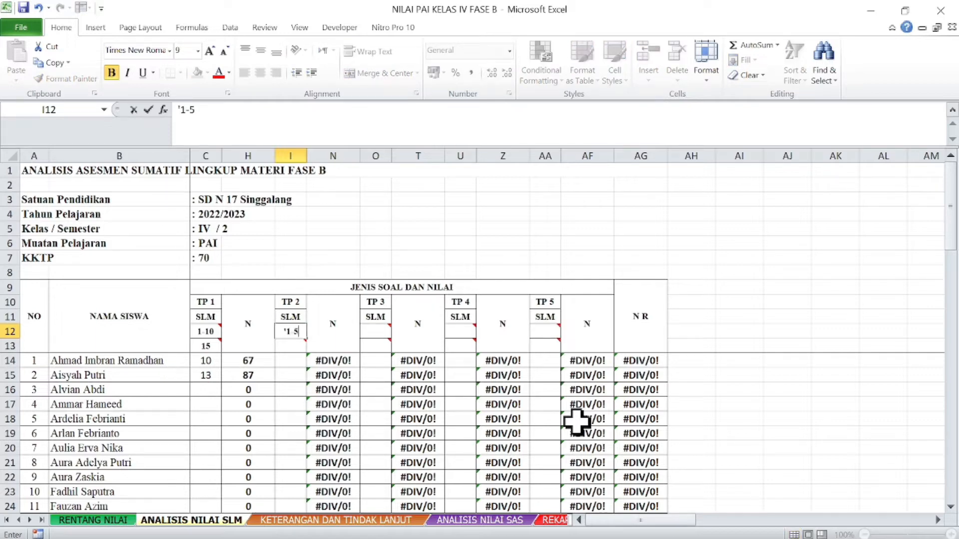
key("Return")
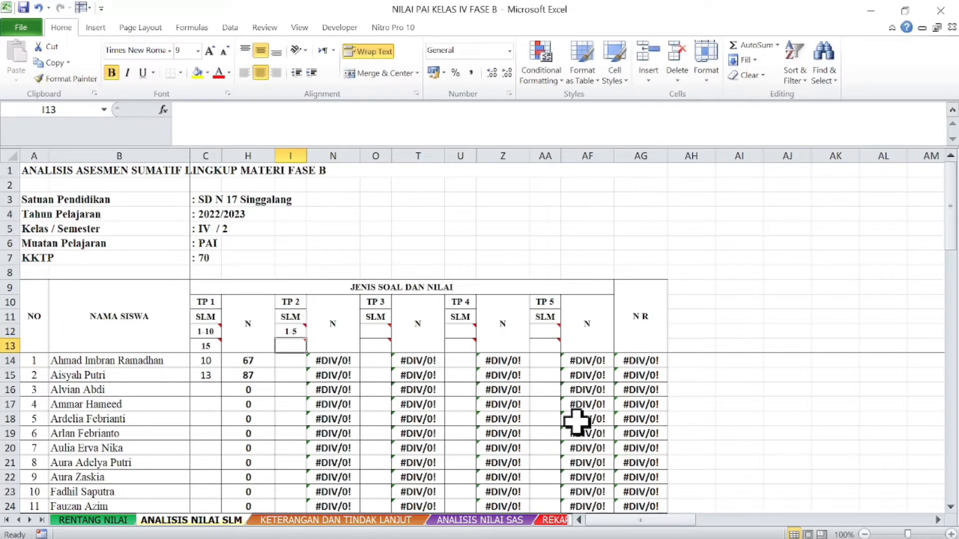
type("7")
left_click(300, 404)
Step: Enter a TP 2 score of 6 for the first student
left_click(294, 361)
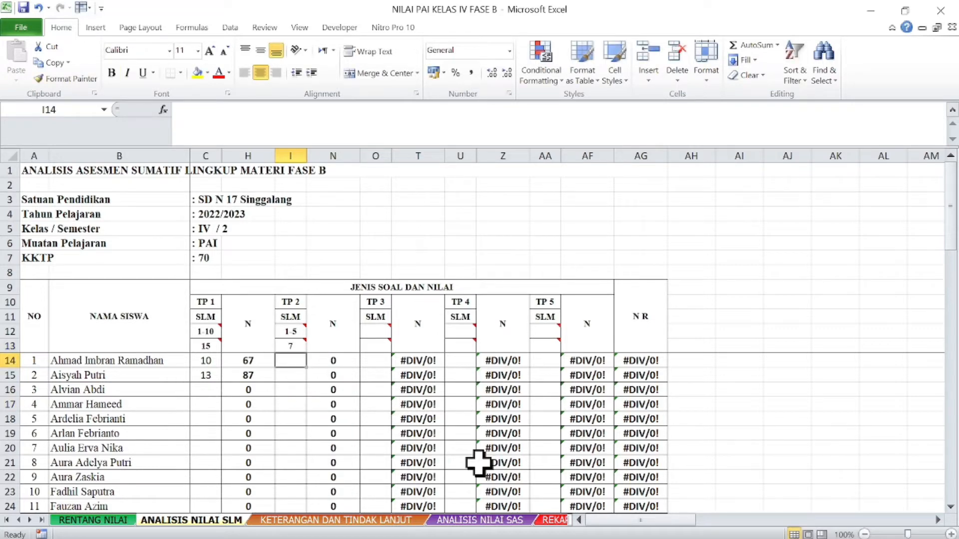
type("6")
left_click(420, 406)
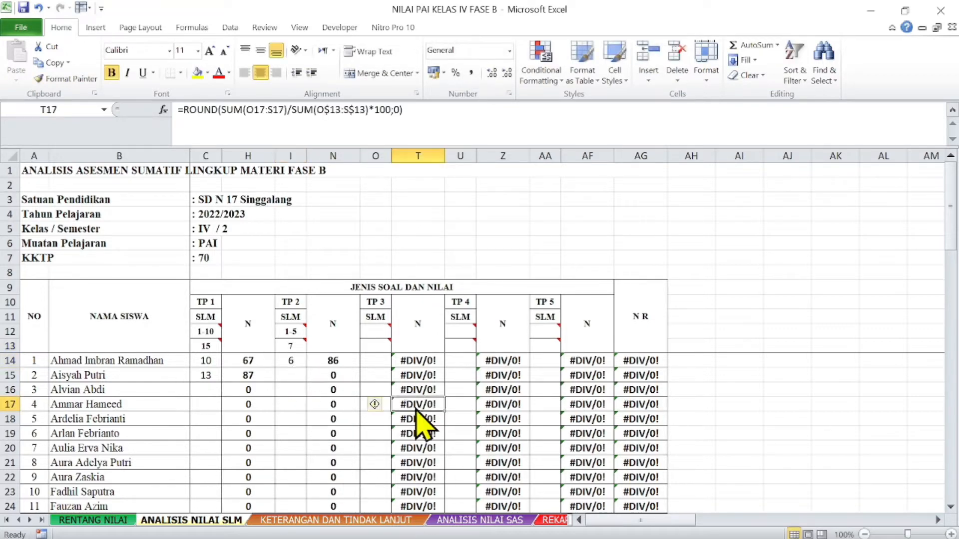
Step: Fill the TP 3 SLM header cells with the question range 1-5 and total points 5
left_click(379, 332)
type("'1-5")
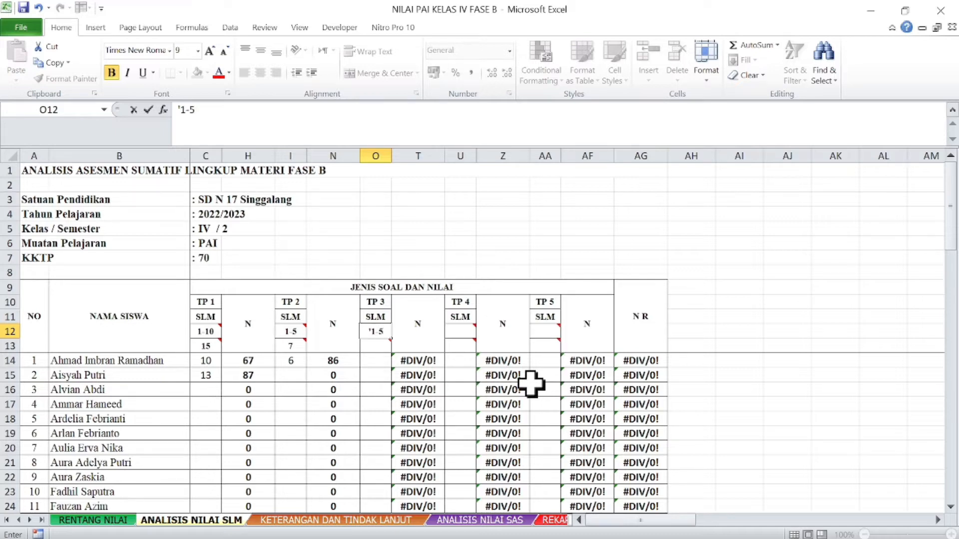
key("Return")
type("5")
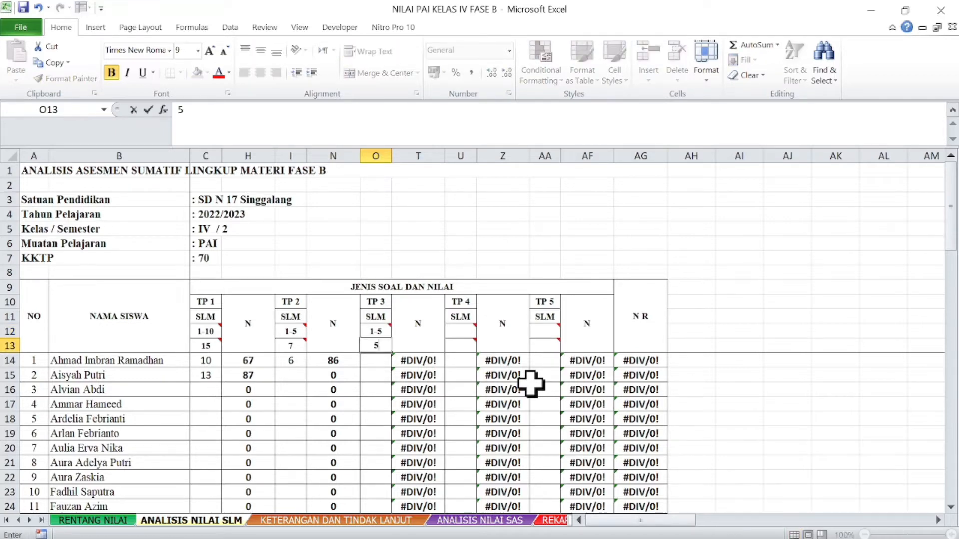
key("Return")
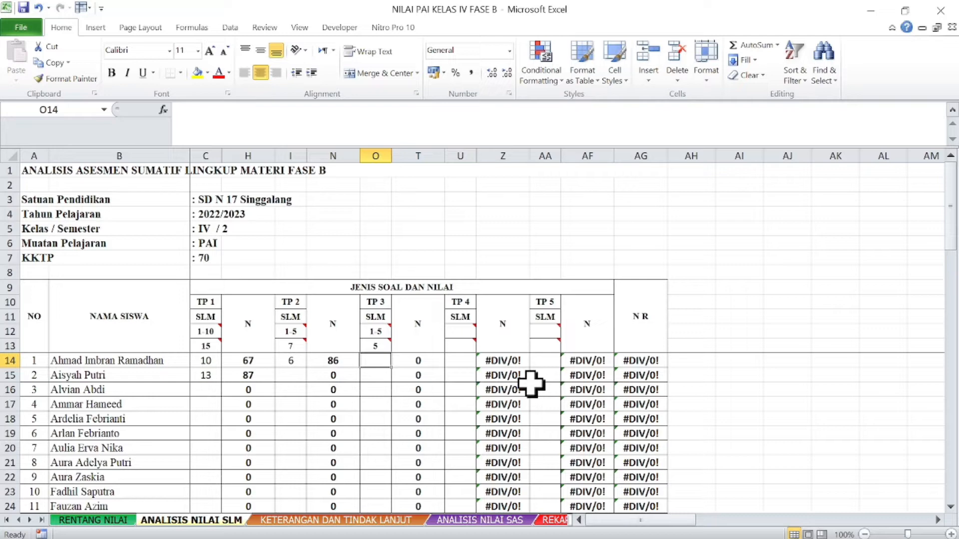
Step: Fill the TP 4 SLM header cells with the question range 1-5 and total points 5
left_click(460, 331)
type("'1-5")
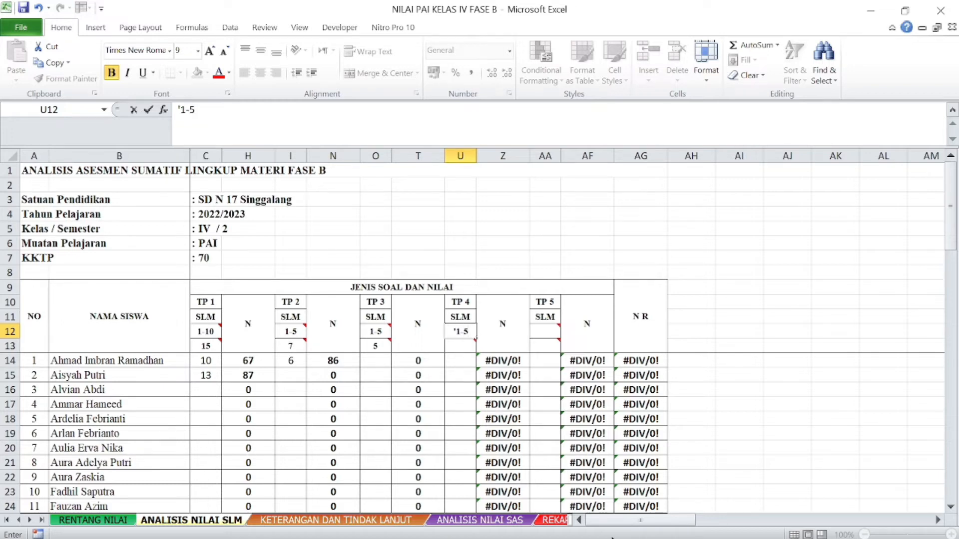
key("Return")
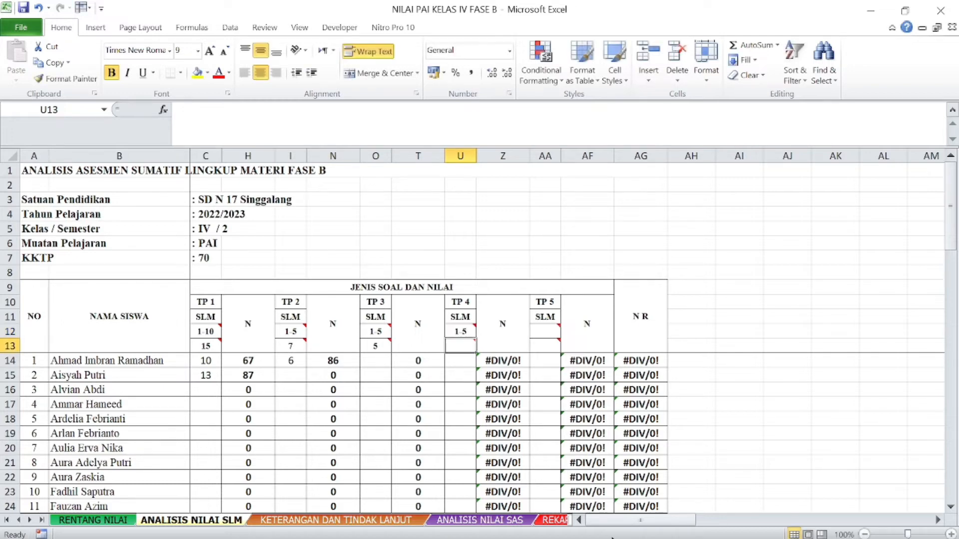
type("5")
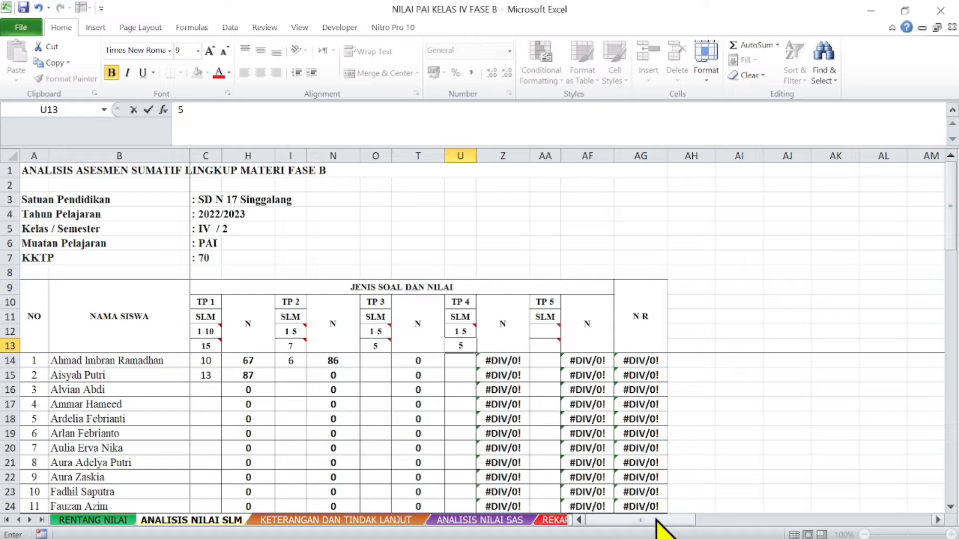
Step: Fill the TP 5 SLM header cells with the question range 1-5 and total points 5
left_click(552, 331)
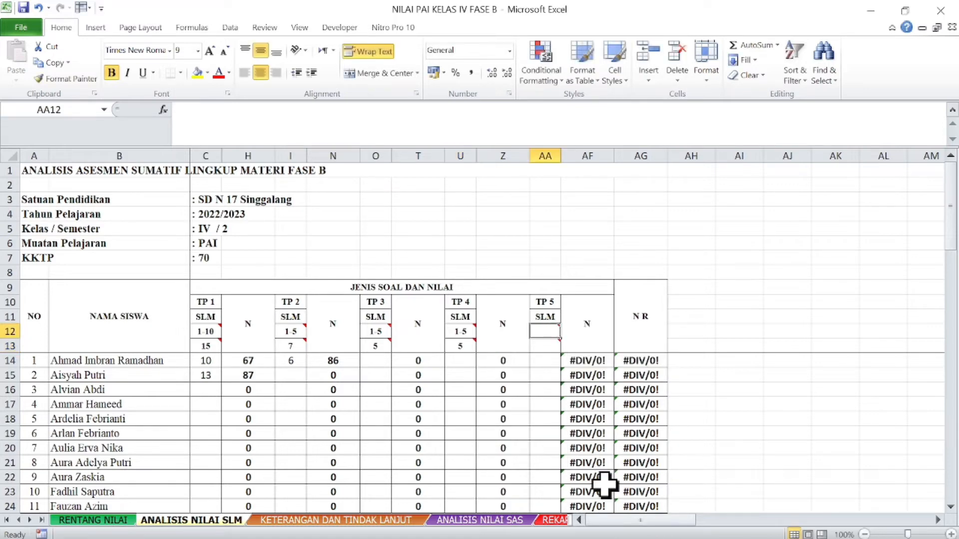
type("'")
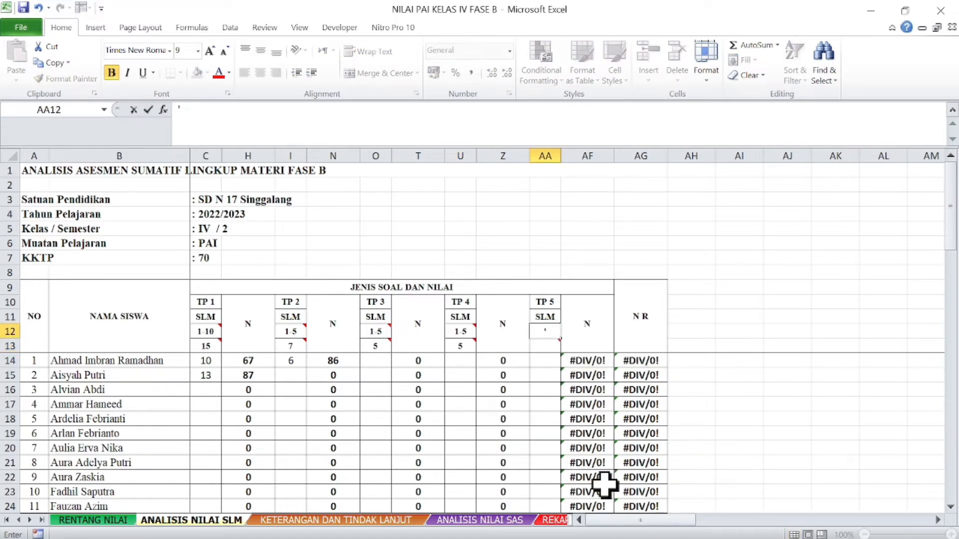
key("Return")
type("5")
left_click(518, 430)
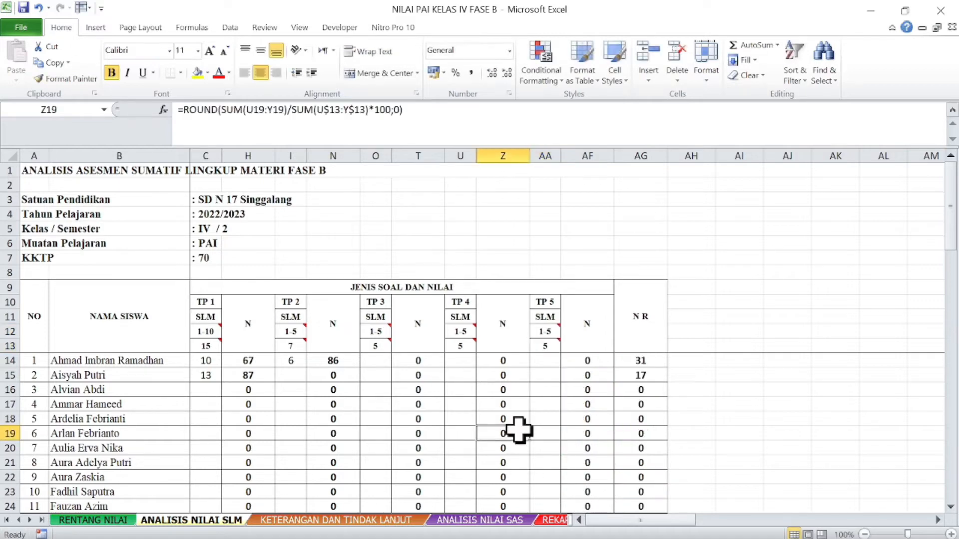
Step: Enter the first student's SLM scores: 5 for TP 3, 4 for TP 4 and 3 for TP 5
left_click(377, 360)
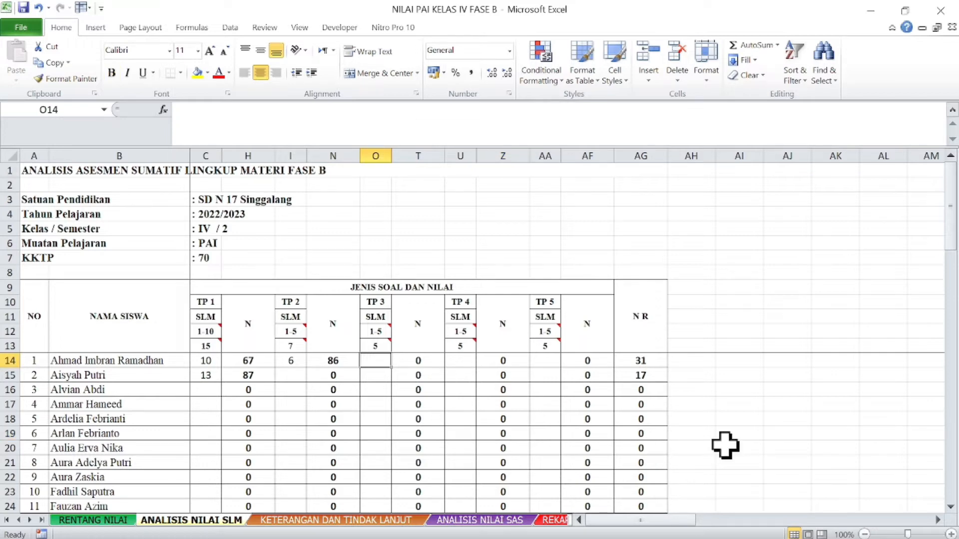
type("5")
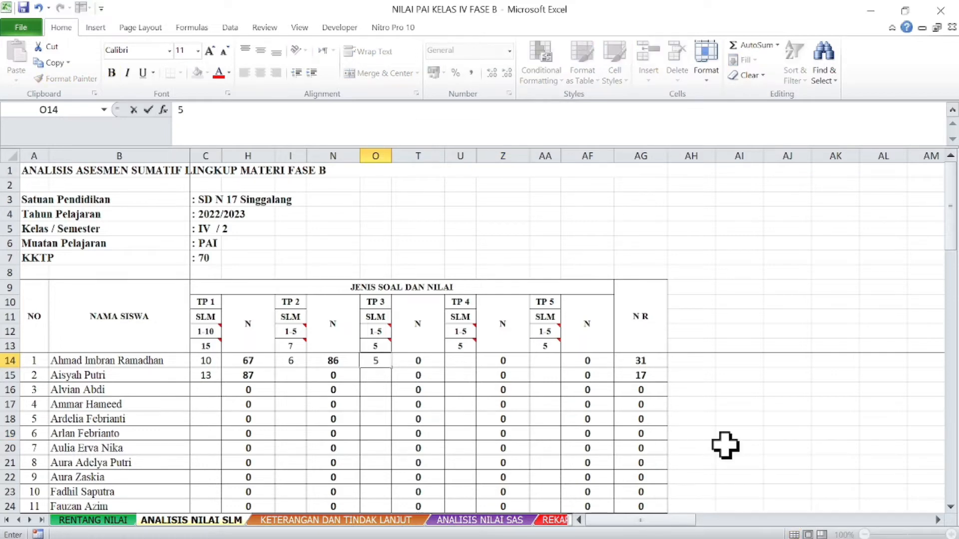
left_click(461, 361)
type("4")
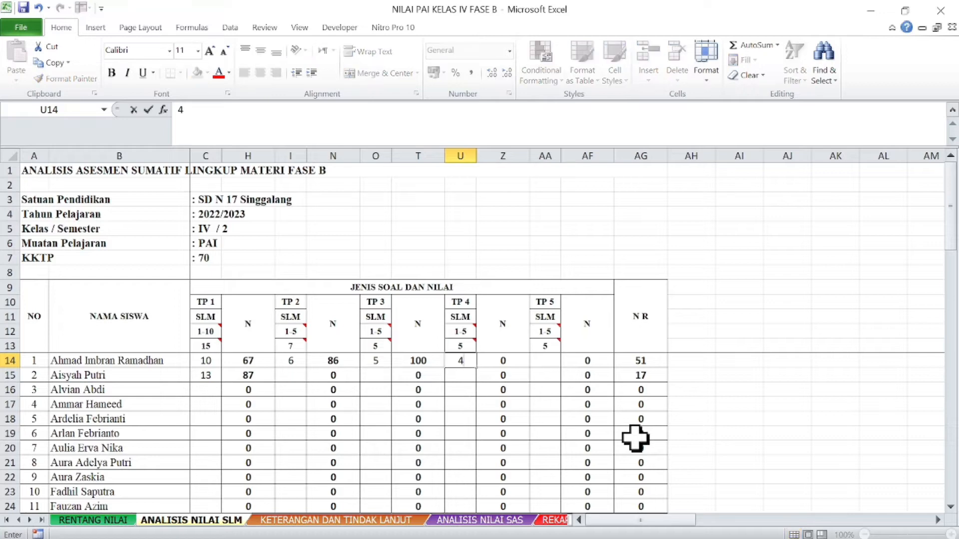
left_click(547, 362)
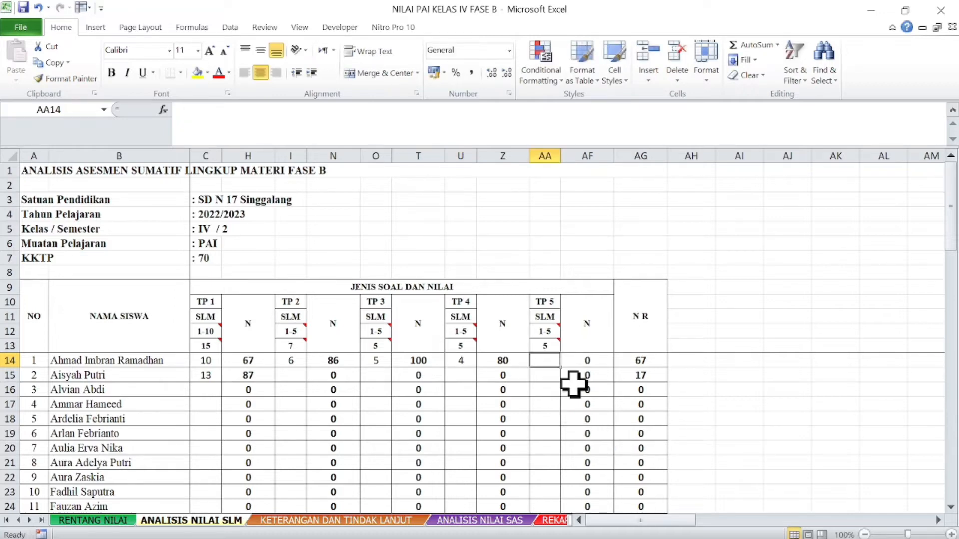
type("3")
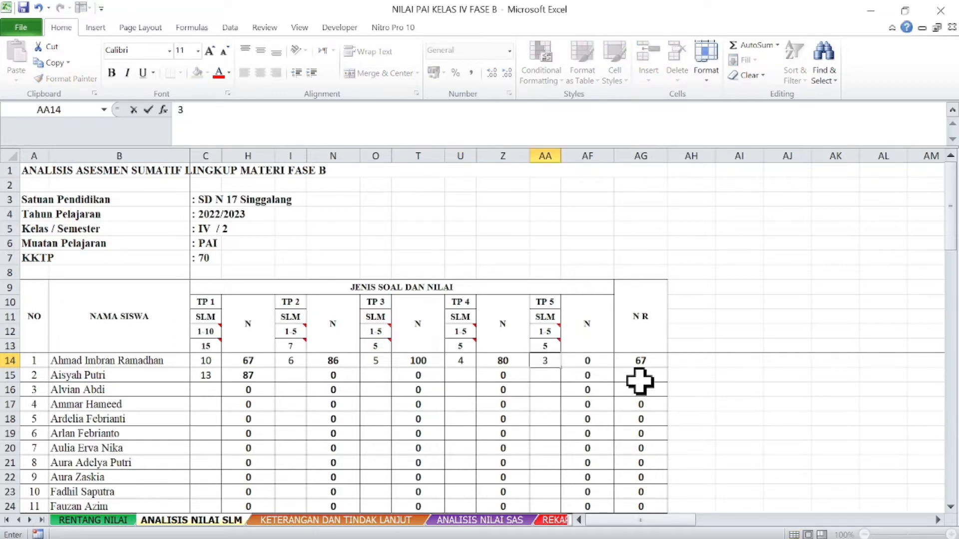
left_click(758, 361)
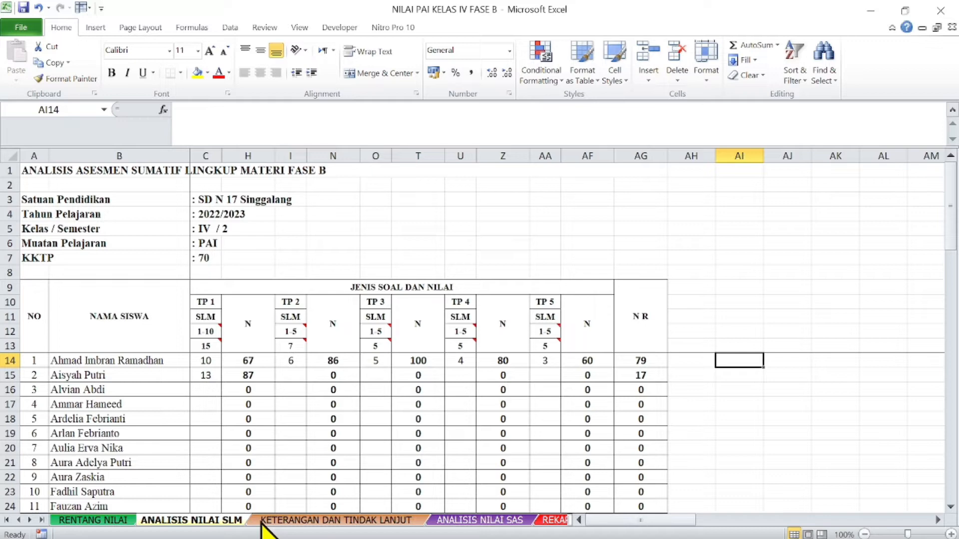
Step: On the KETERANGAN DAN TINDAK LANJUT sheet, examine the first two students' TP 1 grade, KET and TINDAK LANJUT cells against the KKTP
left_click(330, 520)
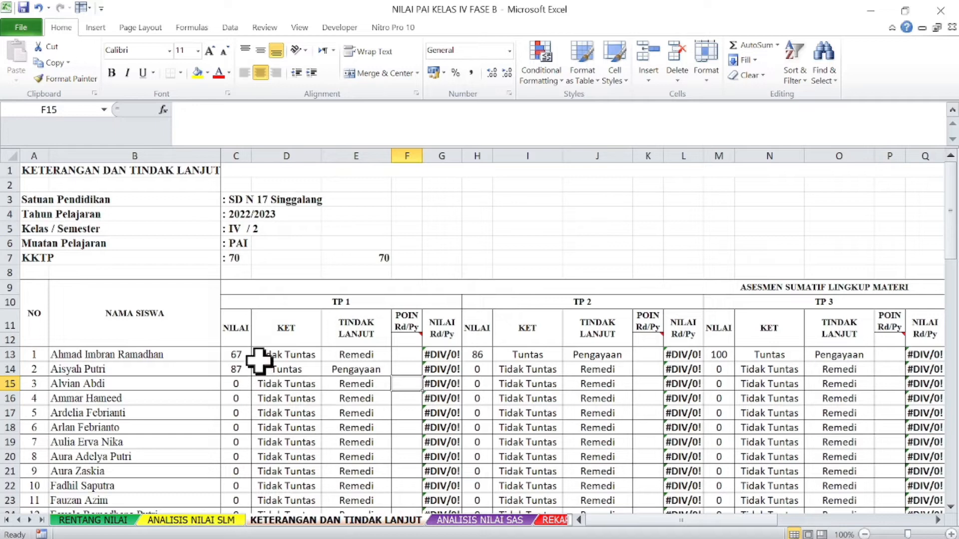
left_click(243, 353)
left_click(242, 368)
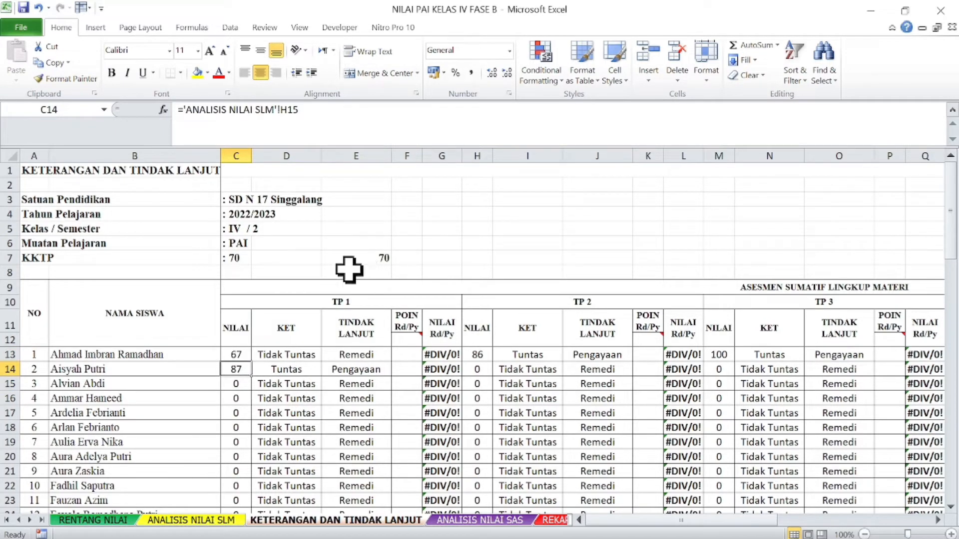
left_click(386, 255)
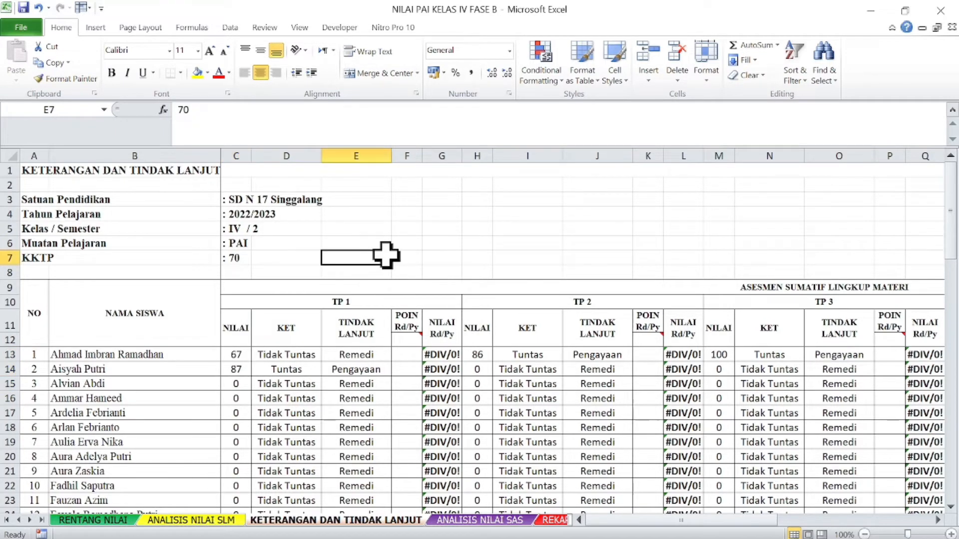
left_click(348, 353)
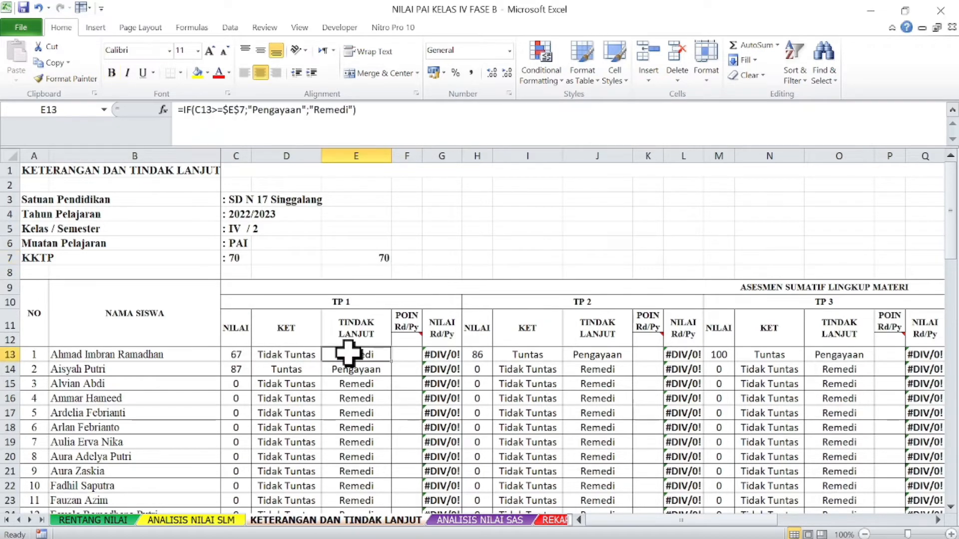
left_click(243, 369)
left_click(288, 370)
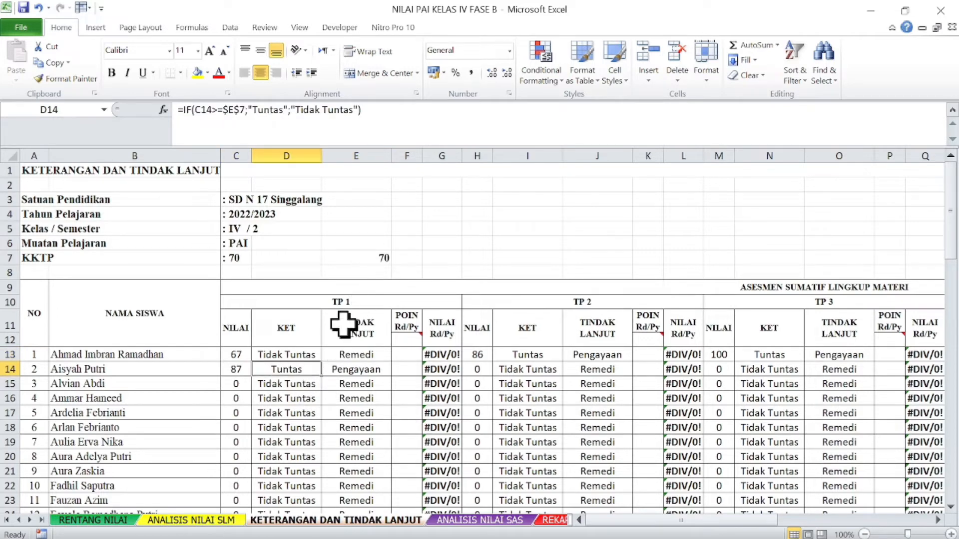
left_click(350, 371)
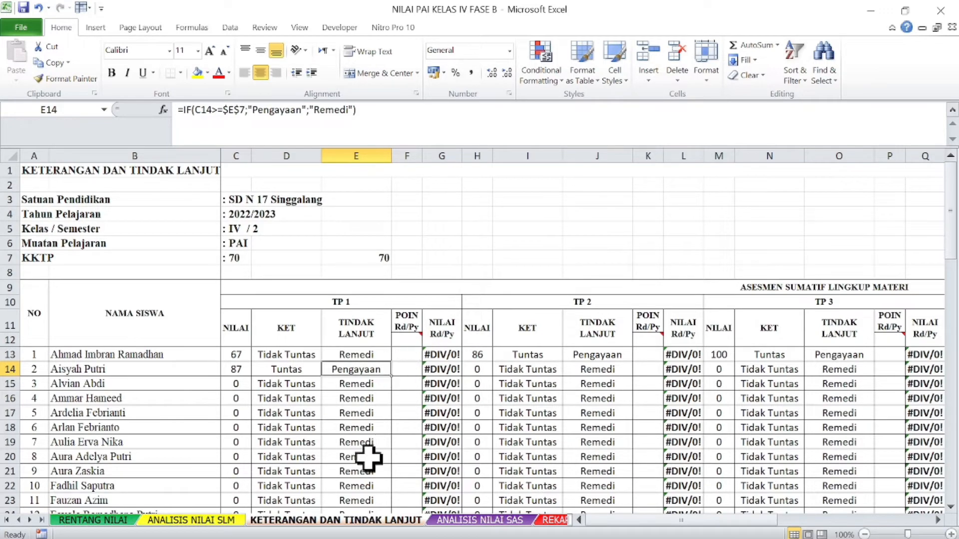
Step: Set the TP 1 POIN Rd/Py total to 10 and enter 8 points for the first student
left_click(399, 372)
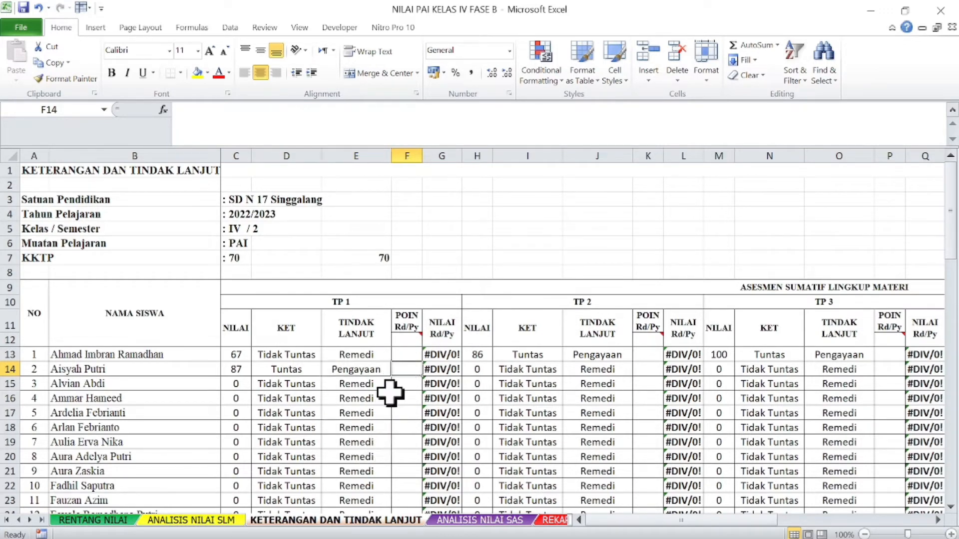
left_click(404, 355)
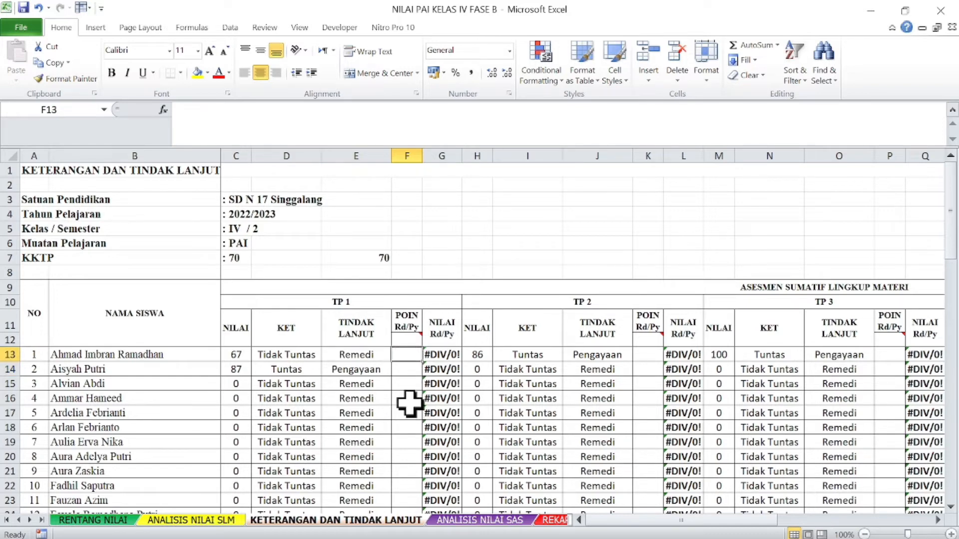
left_click(407, 339)
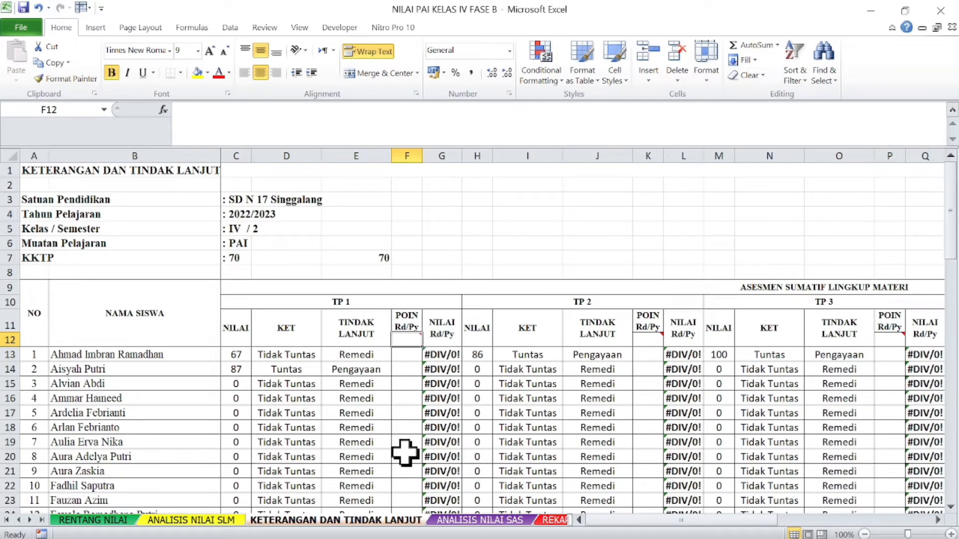
type("1")
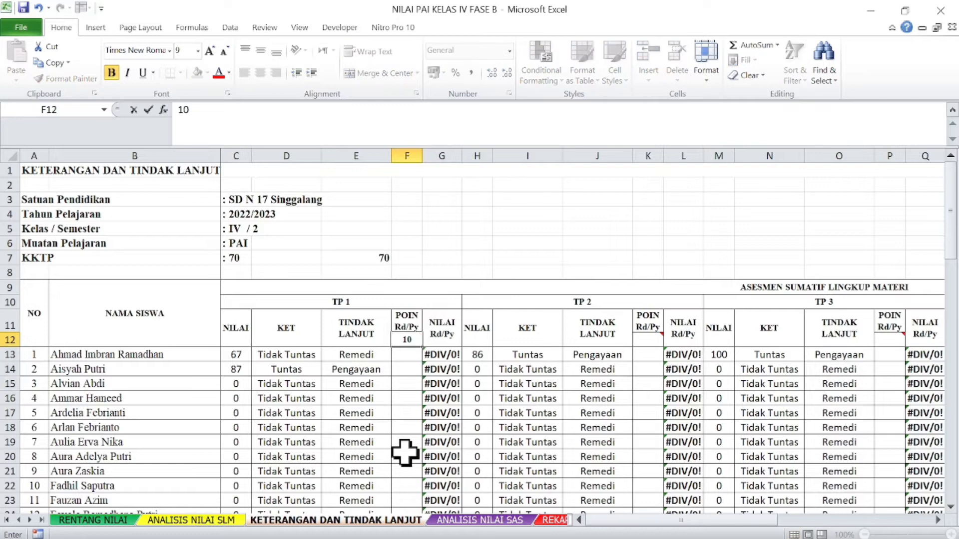
type("0")
key("Return")
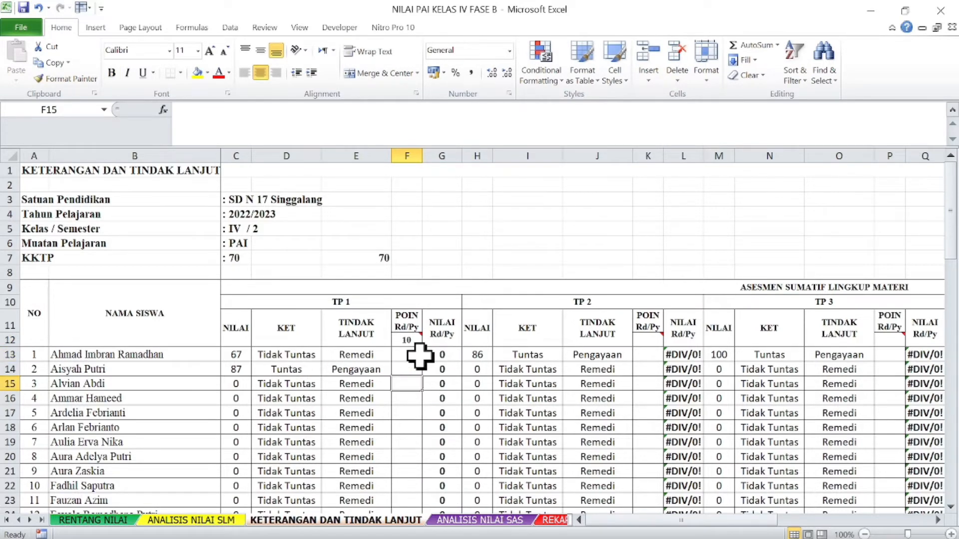
type("8")
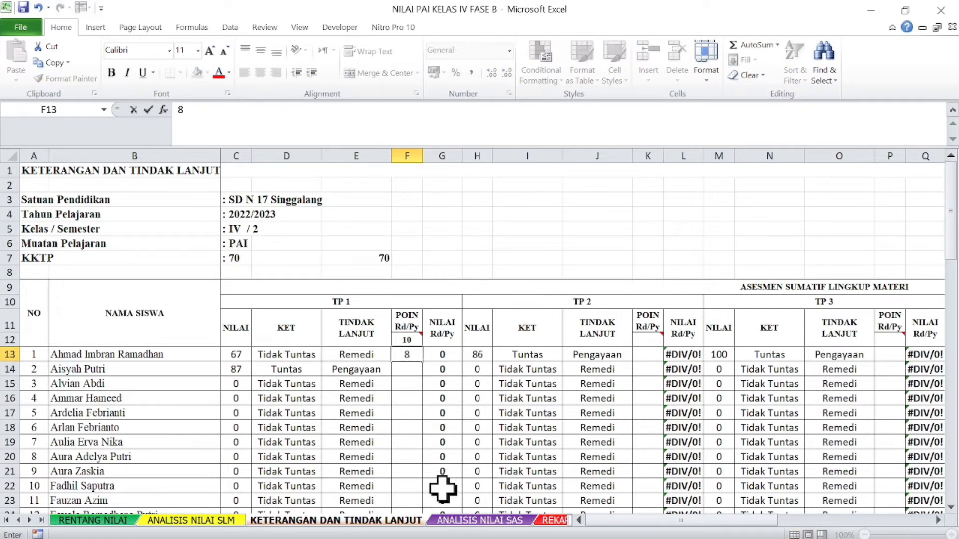
key("Return")
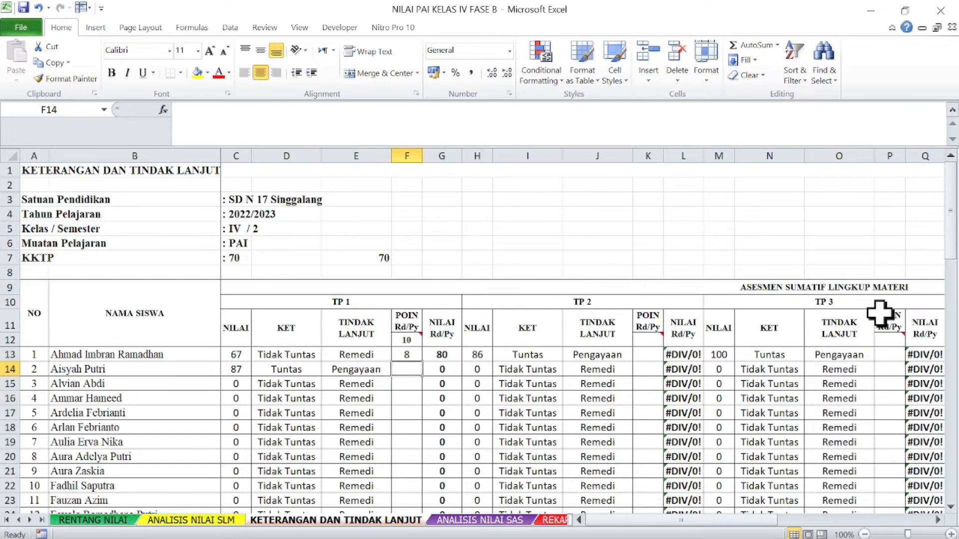
mouse_move(412, 345)
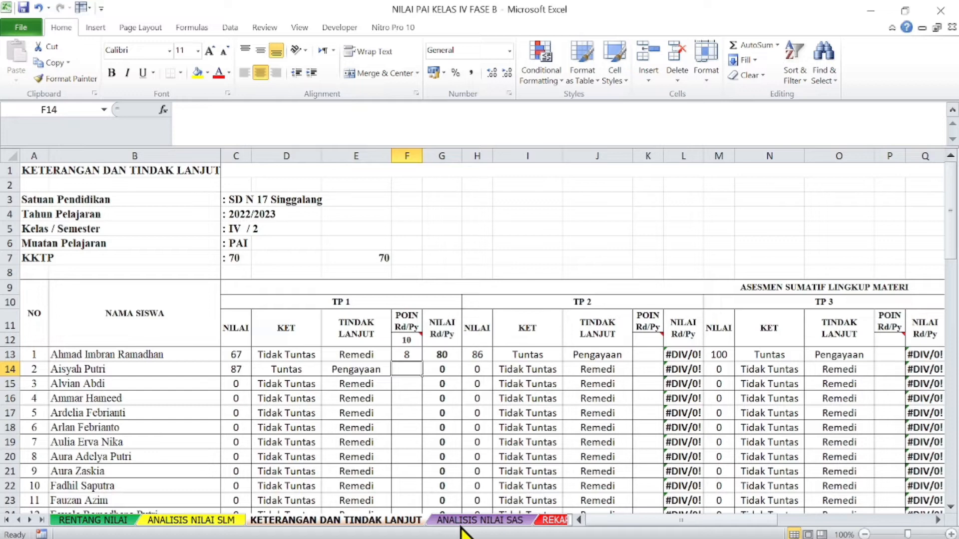
Step: On the ANALISIS NILAI SAS sheet, fill the TP 1 SAS header cells with question range 1-5 and total points 8
left_click(519, 519)
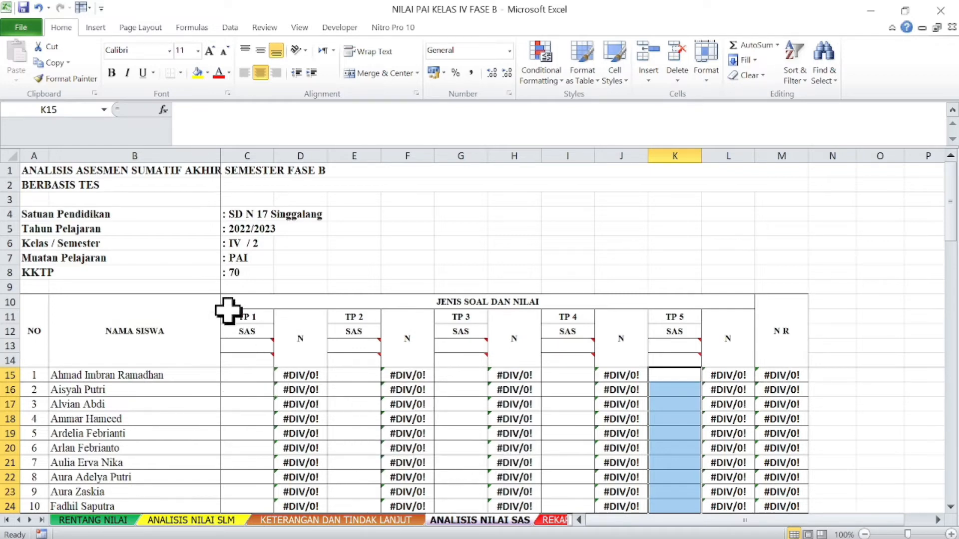
left_click(246, 347)
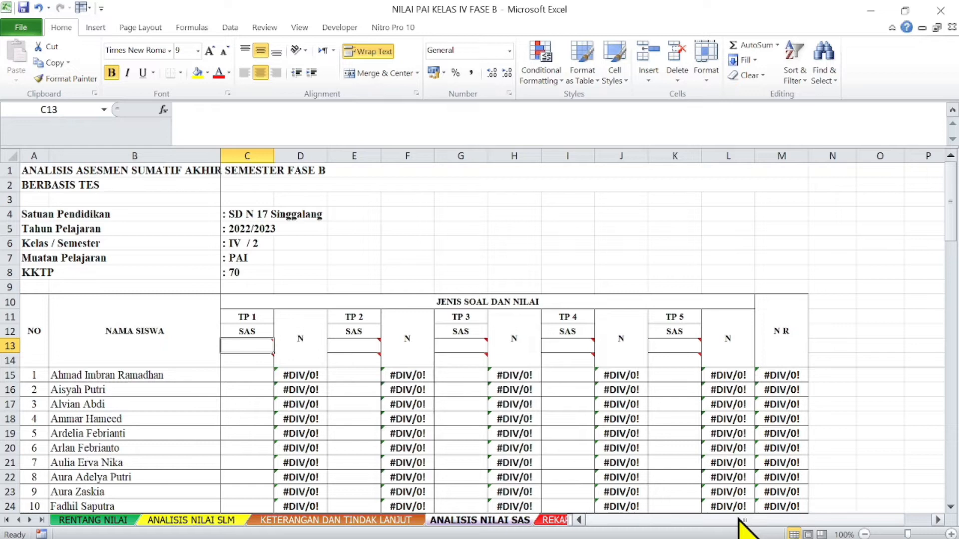
type("'-")
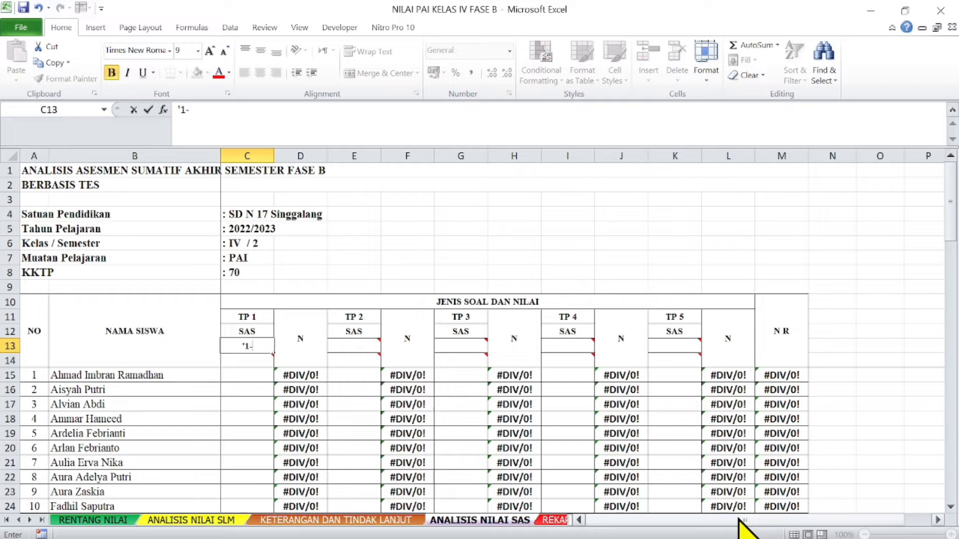
type("5")
key("Return")
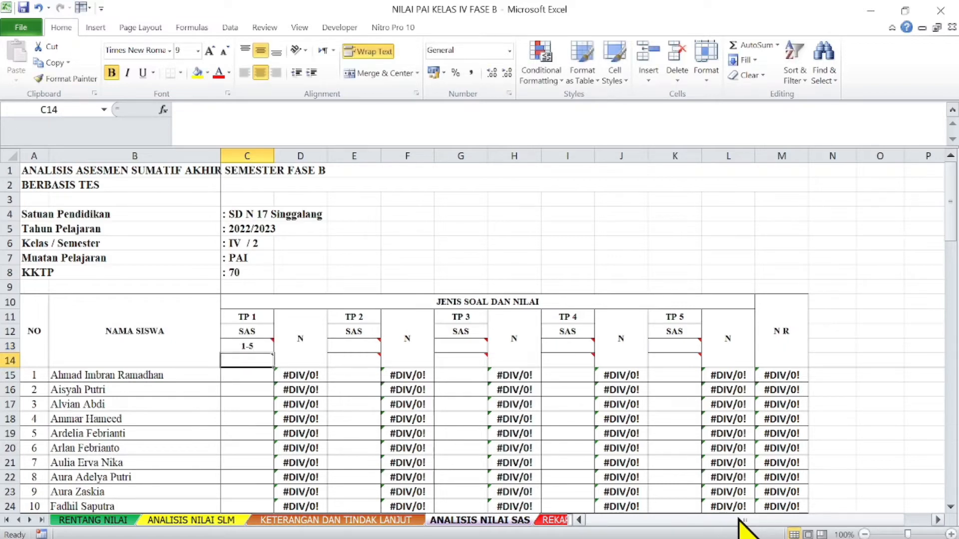
type("8")
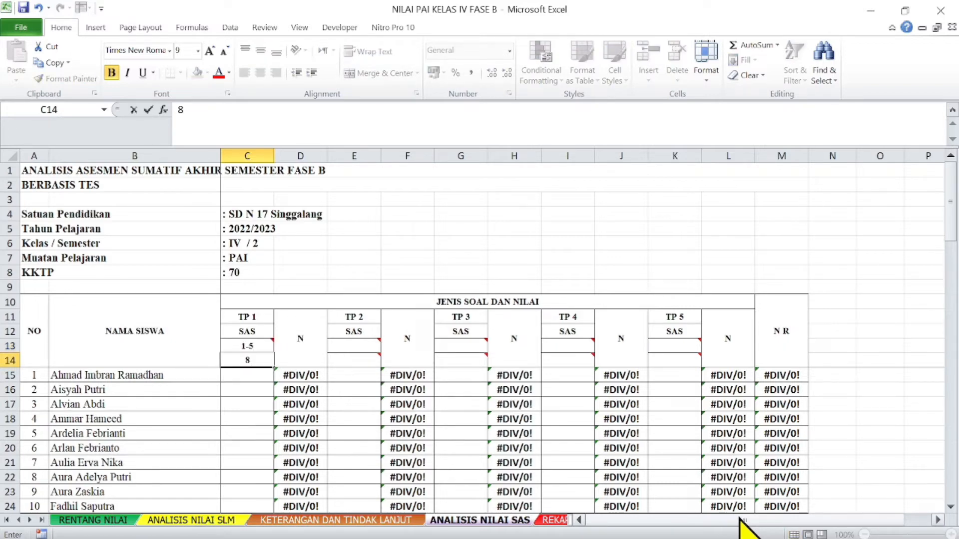
Step: Enter a TP 1 SAS score of 7 for the first student
left_click(236, 402)
left_click(253, 373)
type("7")
key("Return")
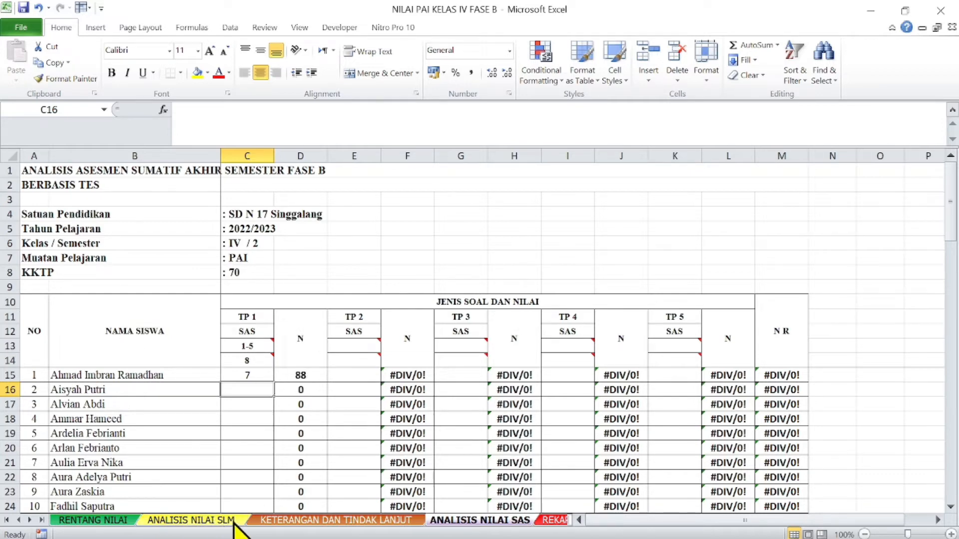
Step: Set the SAS total points to 8 for TP 2 and 7 for TP 3 in the header row
left_click(245, 360)
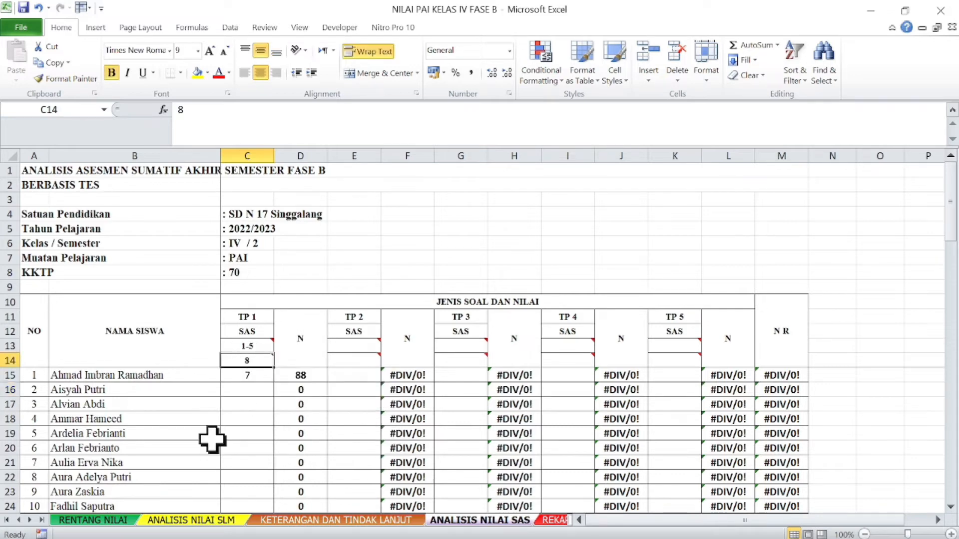
left_click(349, 359)
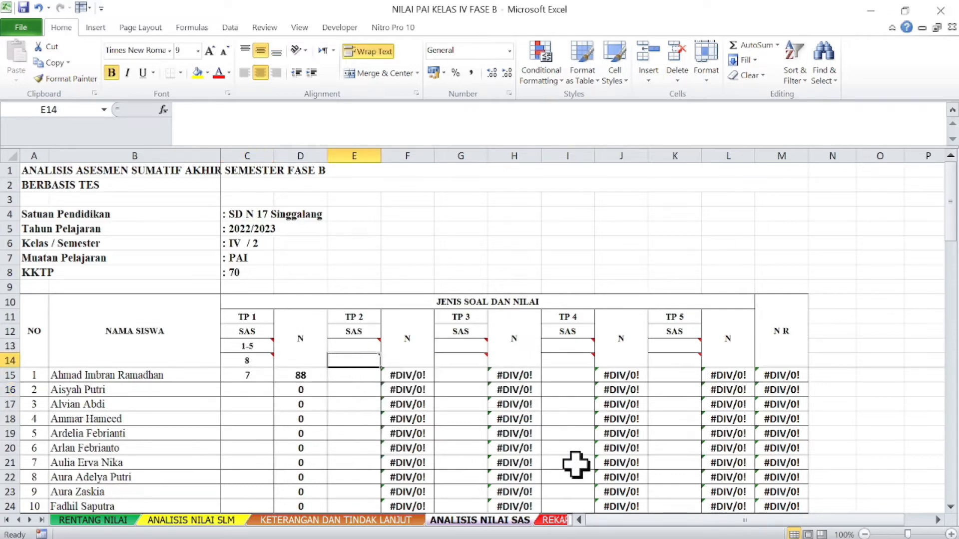
type("8")
key("Right")
key("Right")
key("Right")
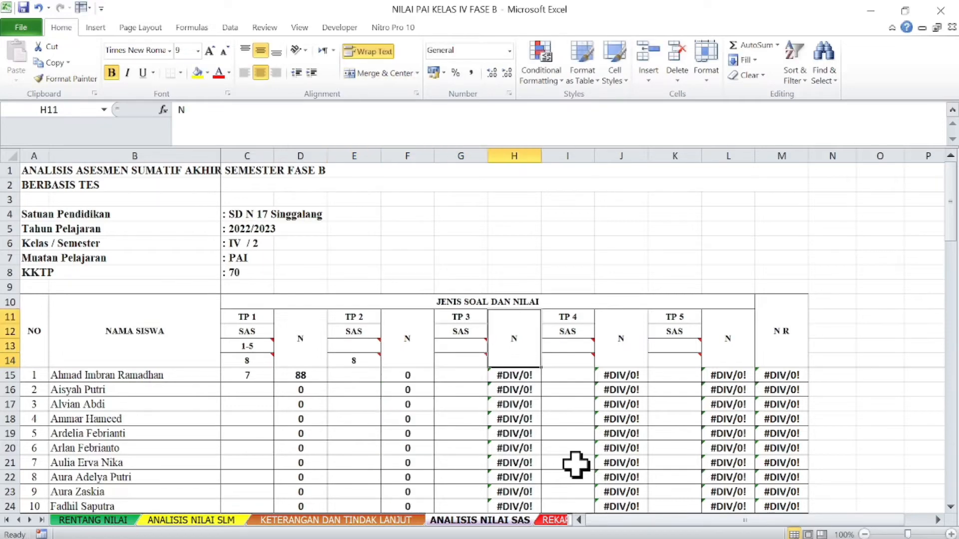
key("Left")
type("7")
key("Right")
key("Right")
Step: Set the SAS total points to 10 for TP 4 and 15 for TP 5 in the header row
type("10")
key("Right")
key("Right")
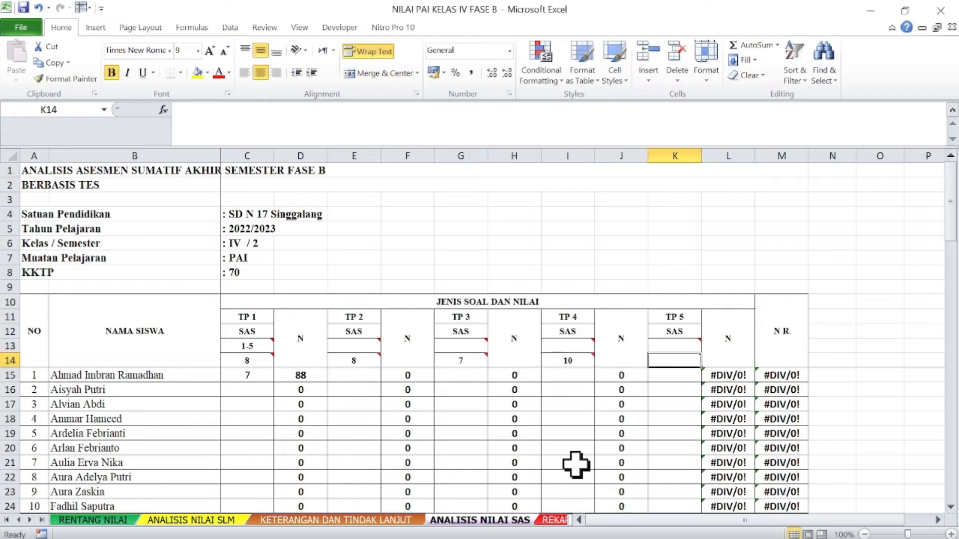
type("15")
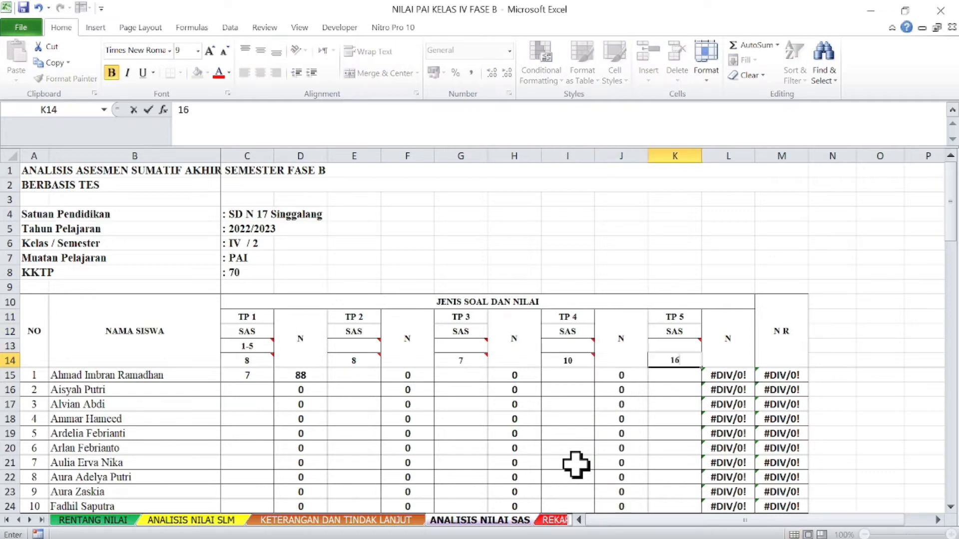
key("Return")
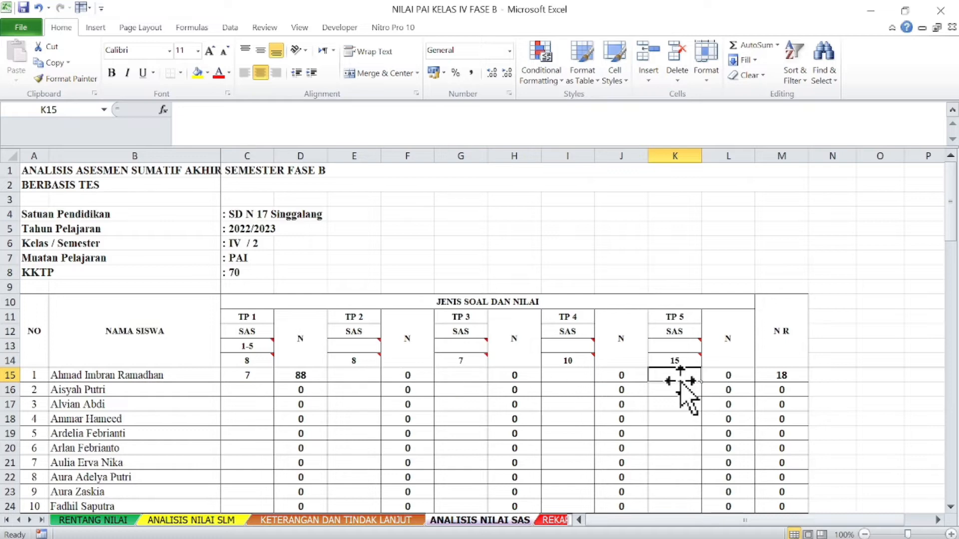
Step: Enter the first student's SAS scores of 7 for TP 2 and 5 for TP 3
left_click(358, 377)
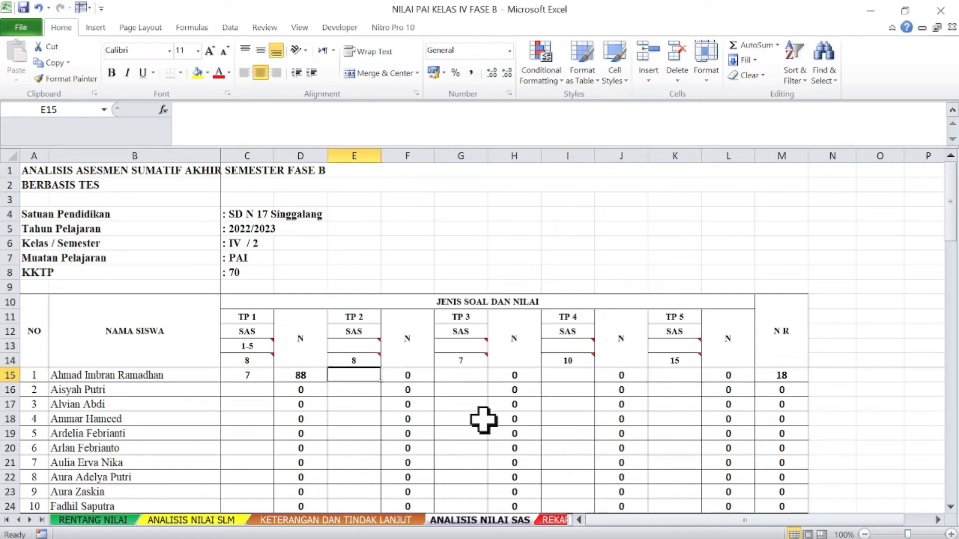
type("7")
key("Tab")
key("Tab")
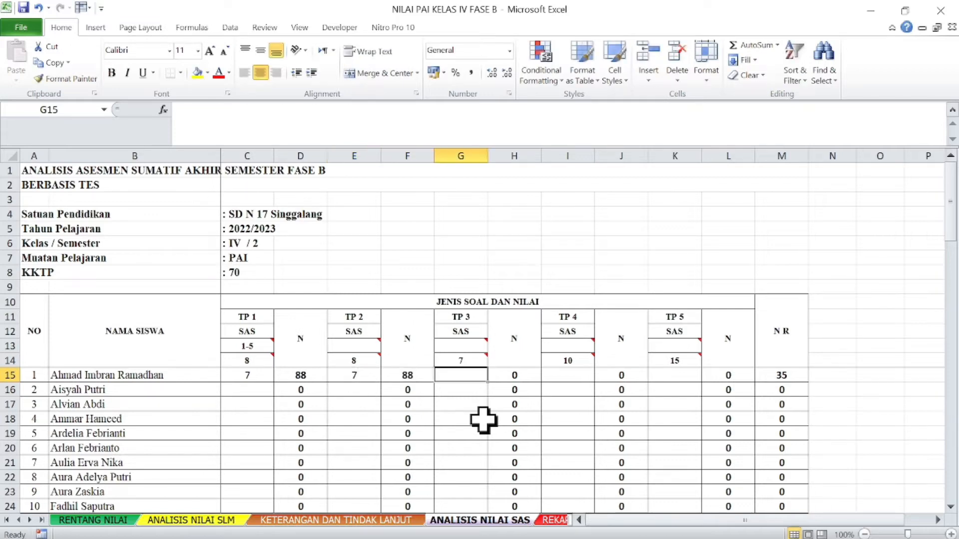
type("5")
key("Tab")
key("Tab")
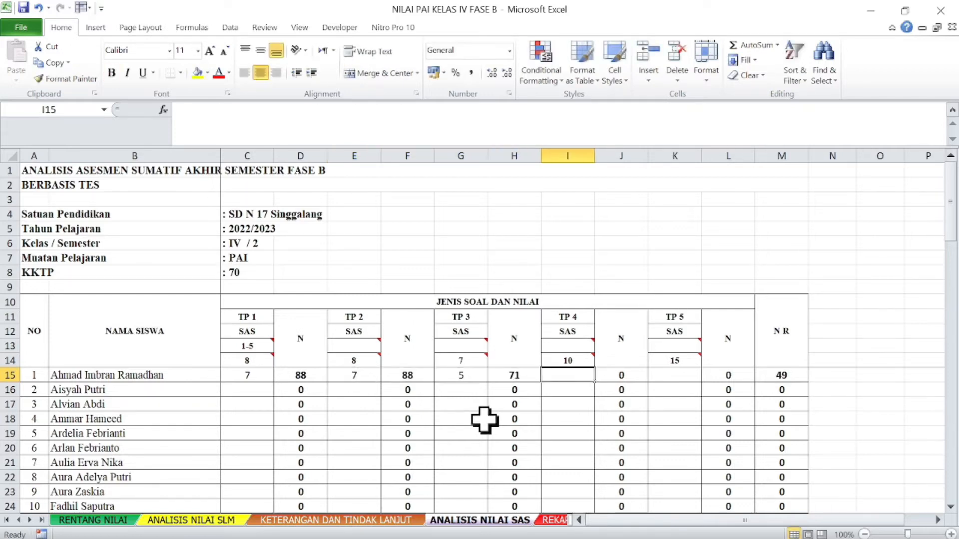
Step: Enter the first student's SAS scores of 6 for TP 4 and 11 for TP 5
type("6")
key("Tab")
key("Tab")
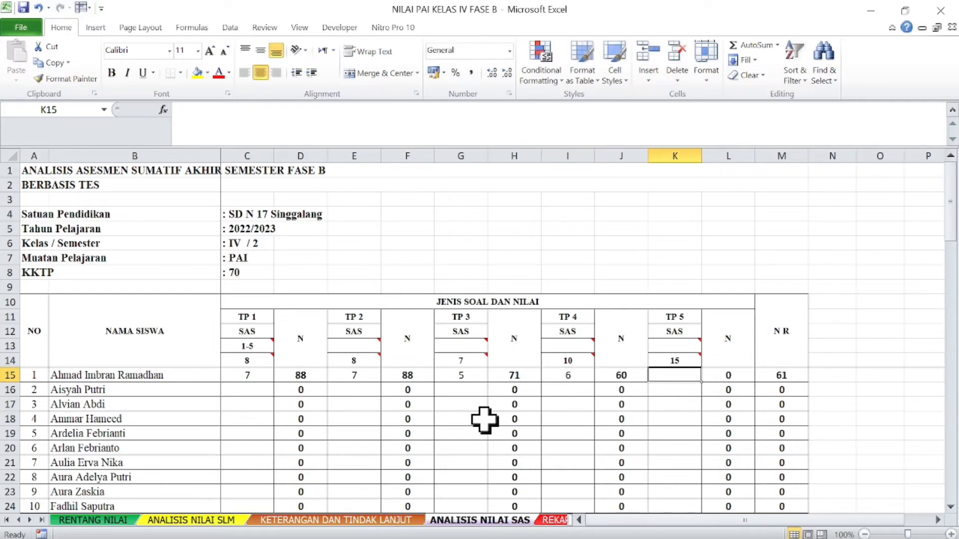
type("11")
key("Return")
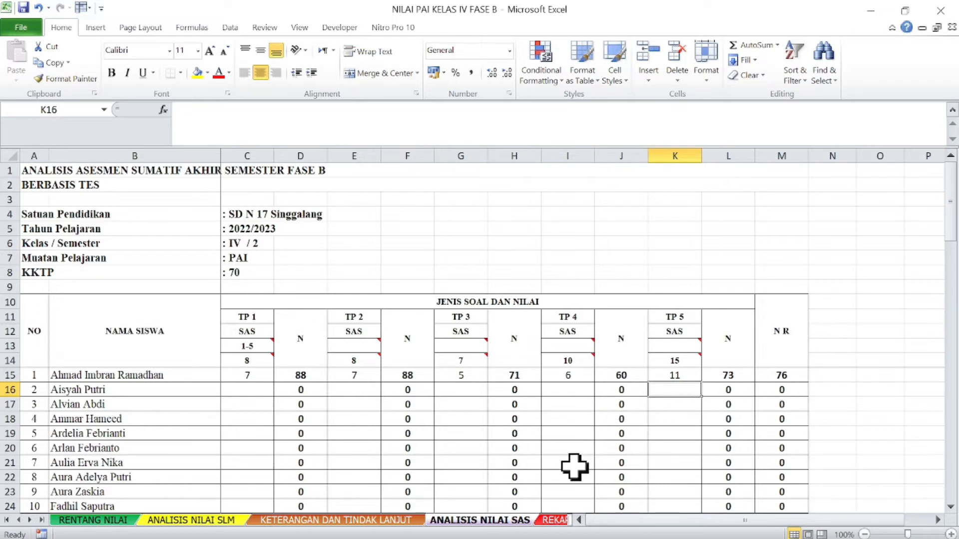
Step: Open the REKAP NILAI sheet and examine the formula behind the first student's TP 1 Sumatif Lingkup Materi score
left_click(554, 520)
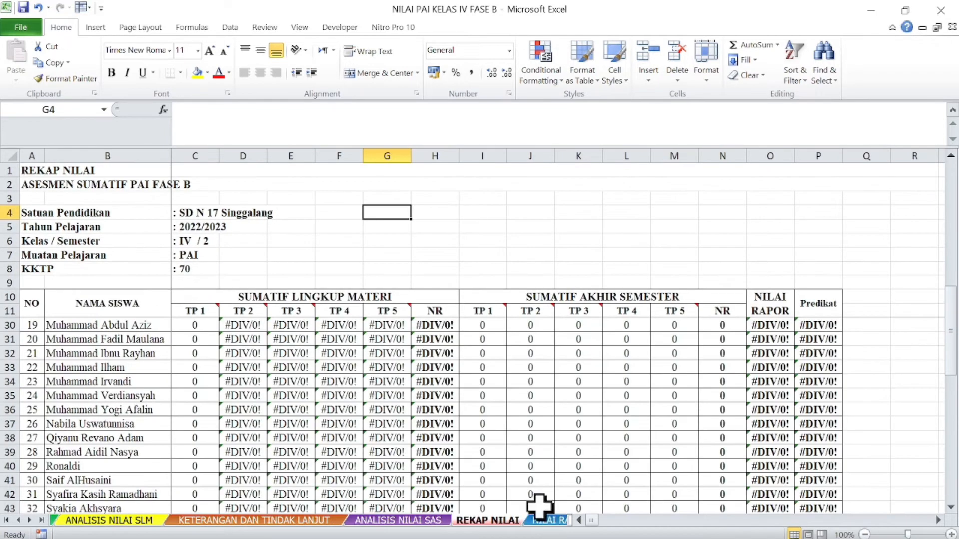
left_click(177, 327)
scroll(279, 364, "up", 6)
left_click(208, 329)
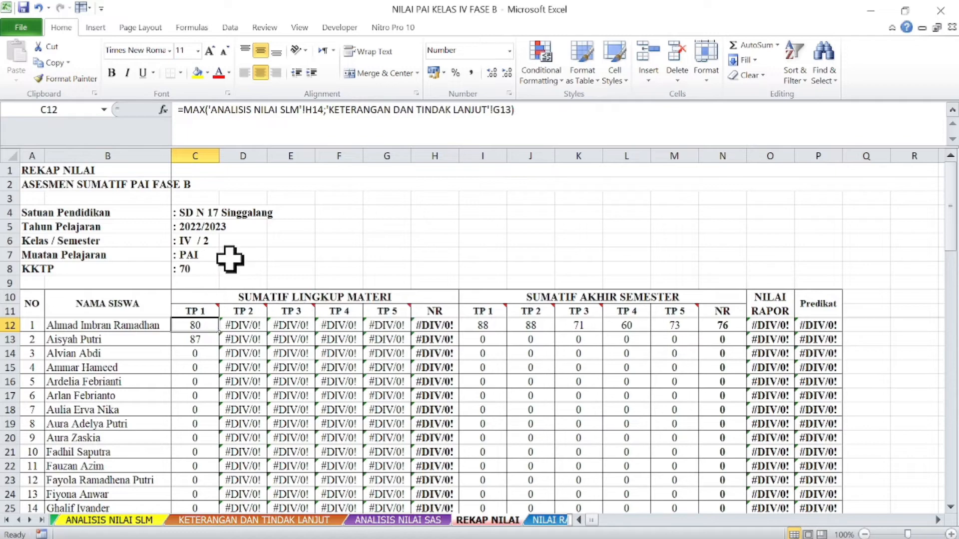
Step: Compare the recap scores with their sources on the ANALISIS NILAI SLM, KETERANGAN DAN TINDAK LANJUT and ANALISIS NILAI SAS sheets
left_click(114, 520)
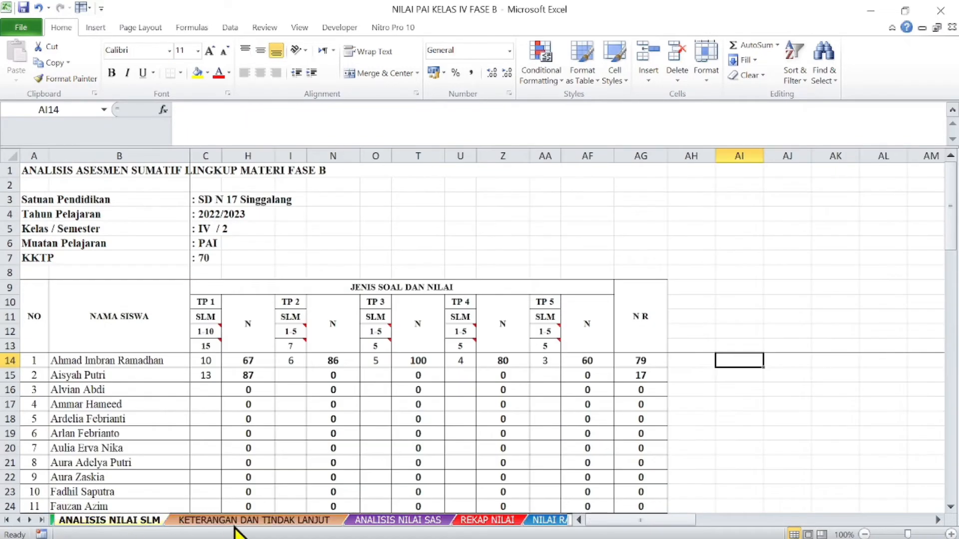
left_click(235, 522)
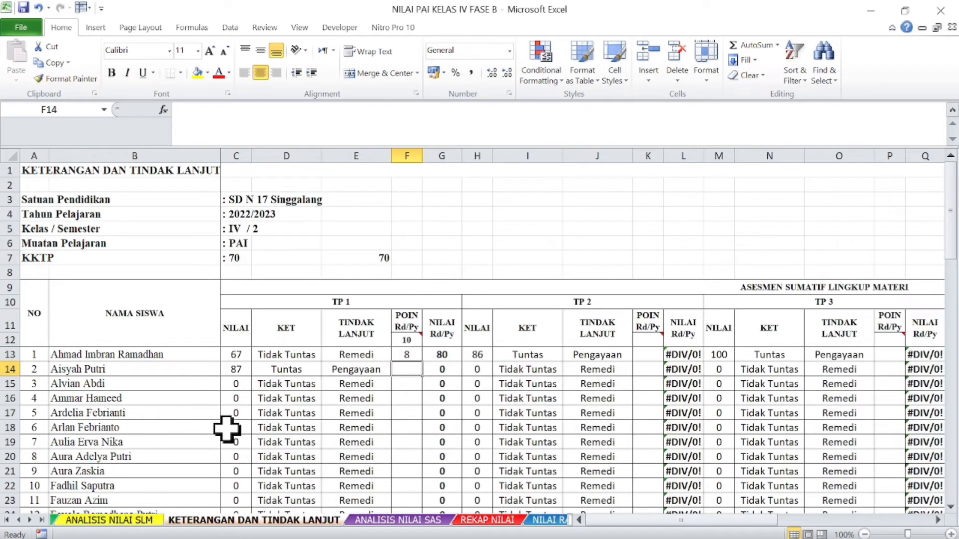
left_click(433, 355)
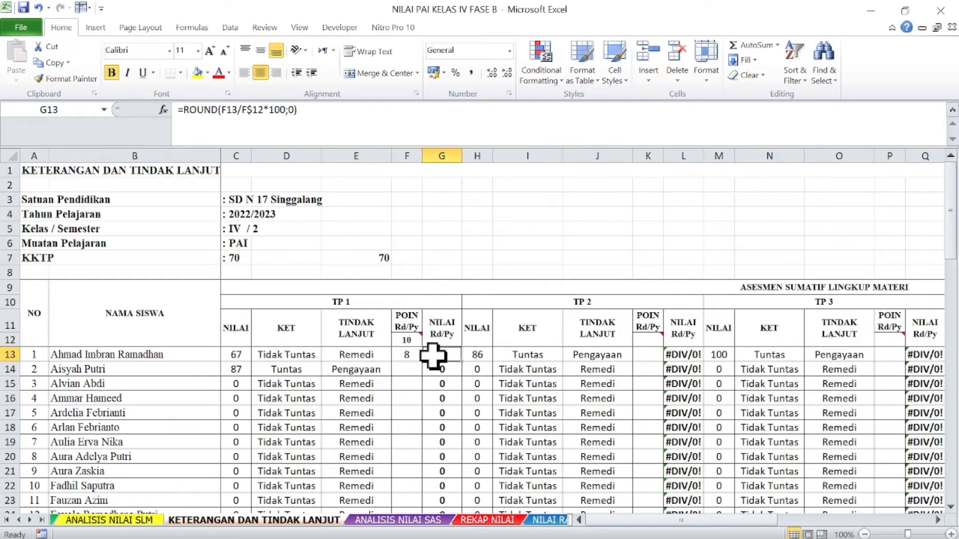
left_click(487, 520)
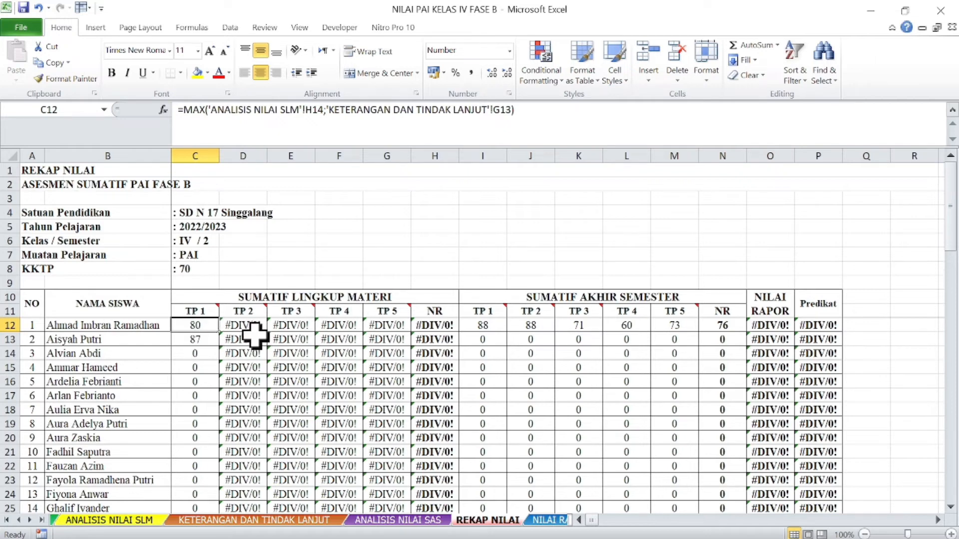
left_click(125, 520)
left_click(233, 522)
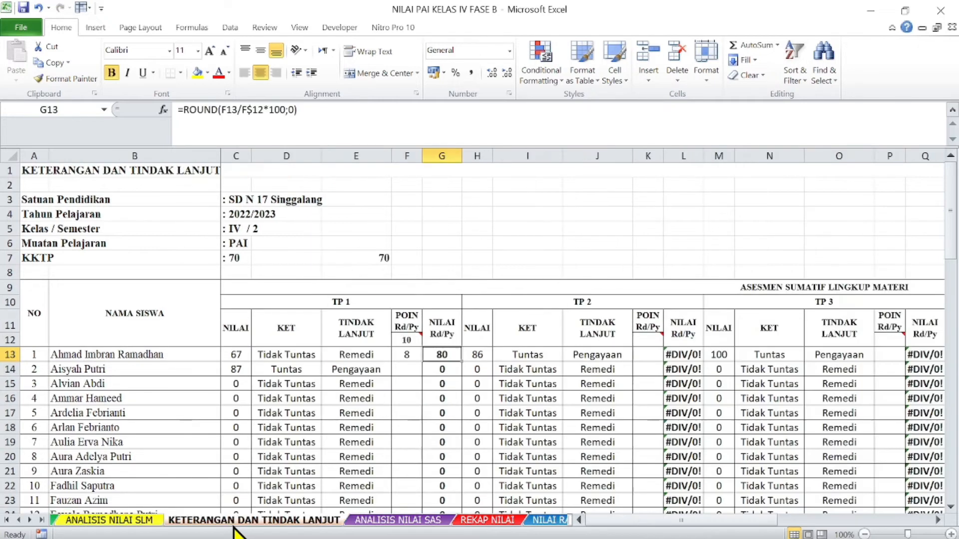
left_click(399, 522)
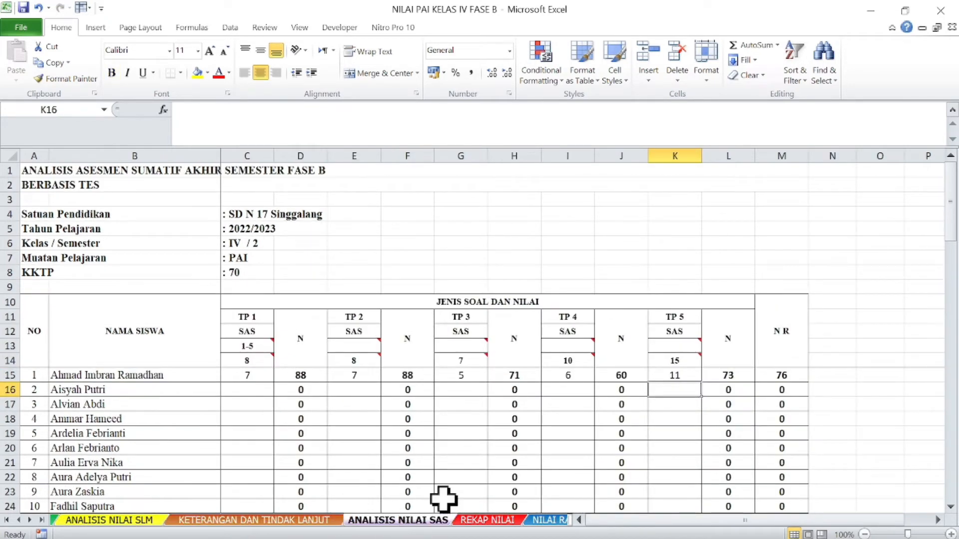
left_click(504, 520)
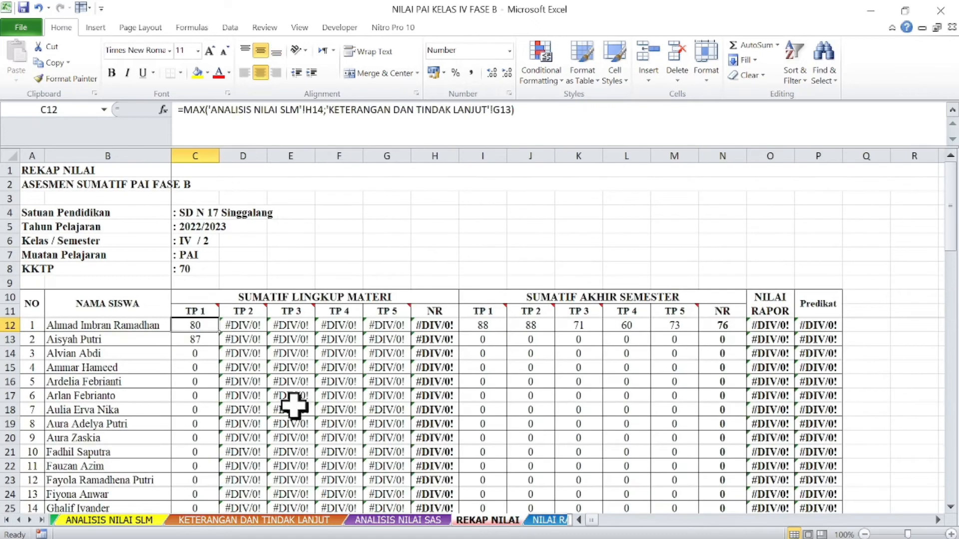
Step: Below the REKAP NILAI table, change the first Keterangan entry to "Membaca Q.S At-Tin dan menjelaskan pesan pokoknya dengan baik"
scroll(619, 350, "down", 4)
scroll(618, 346, "up", 4)
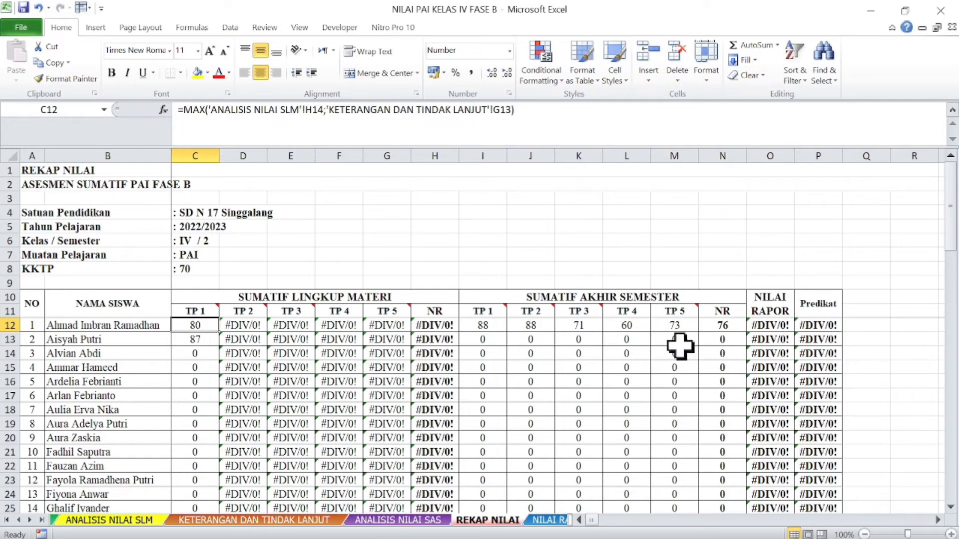
scroll(370, 371, "down", 9)
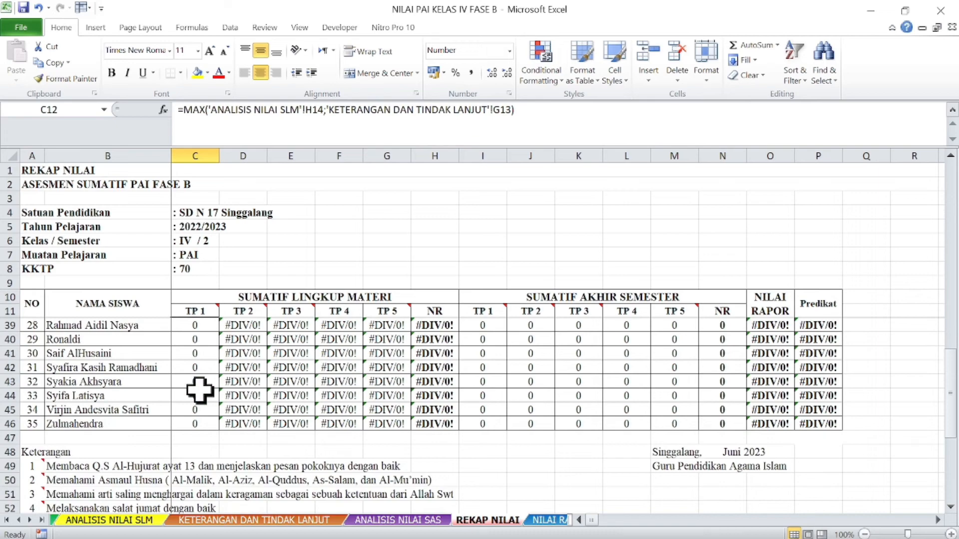
scroll(336, 460, "down", 3)
scroll(349, 456, "up", 4)
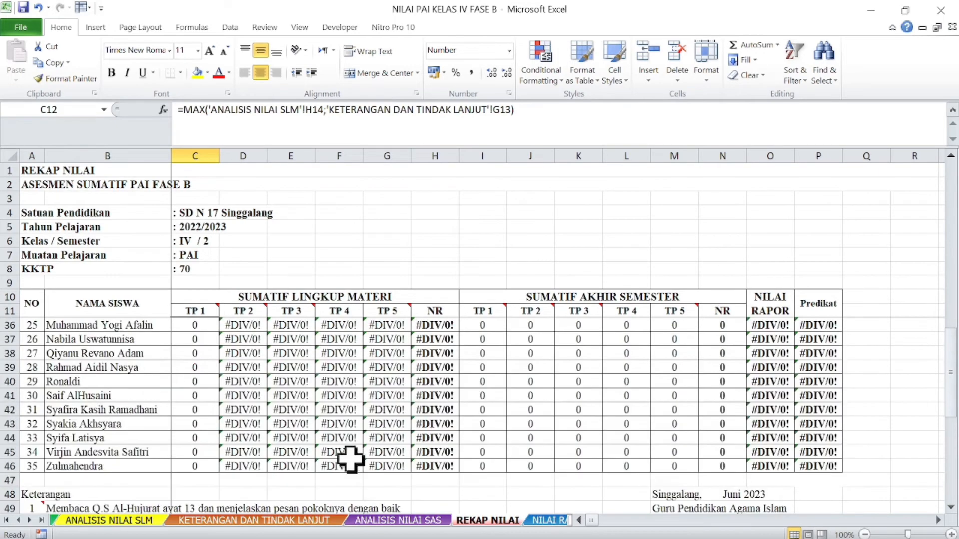
scroll(344, 371, "down", 3)
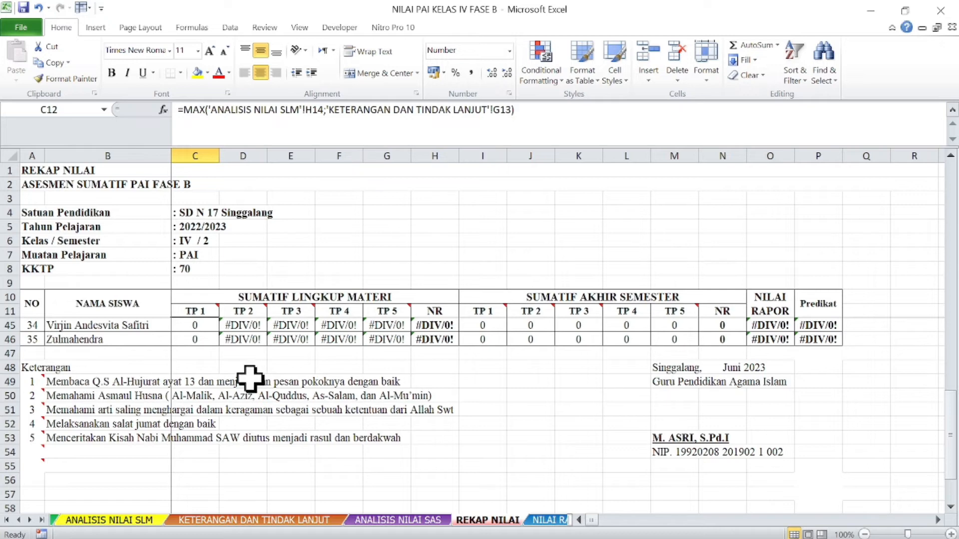
left_click(70, 379)
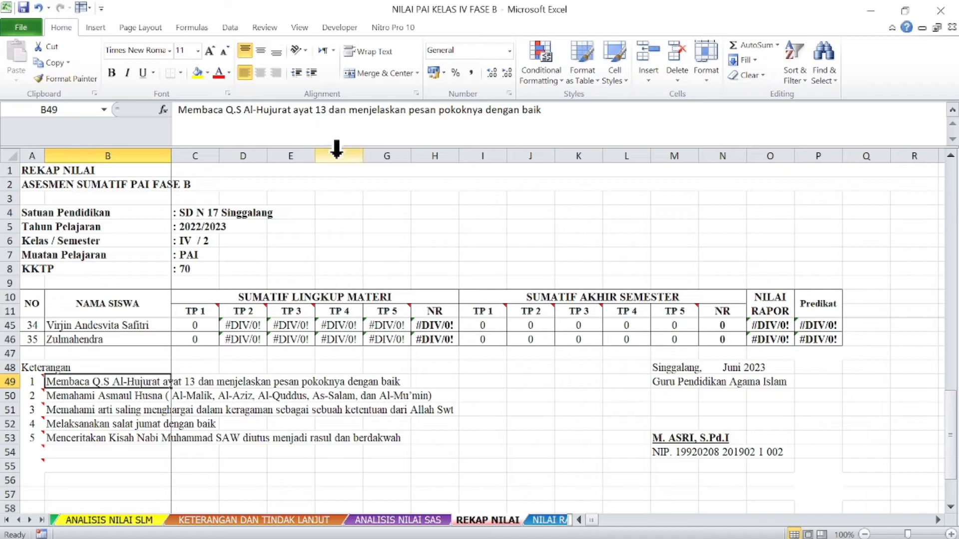
left_click(326, 109)
key("BackSpace")
key("BackSpace")
key("BackSpace")
key("BackSpace")
key("BackSpace")
key("BackSpace")
key("BackSpace")
key("BackSpace")
key("BackSpace")
key("BackSpace")
key("BackSpace")
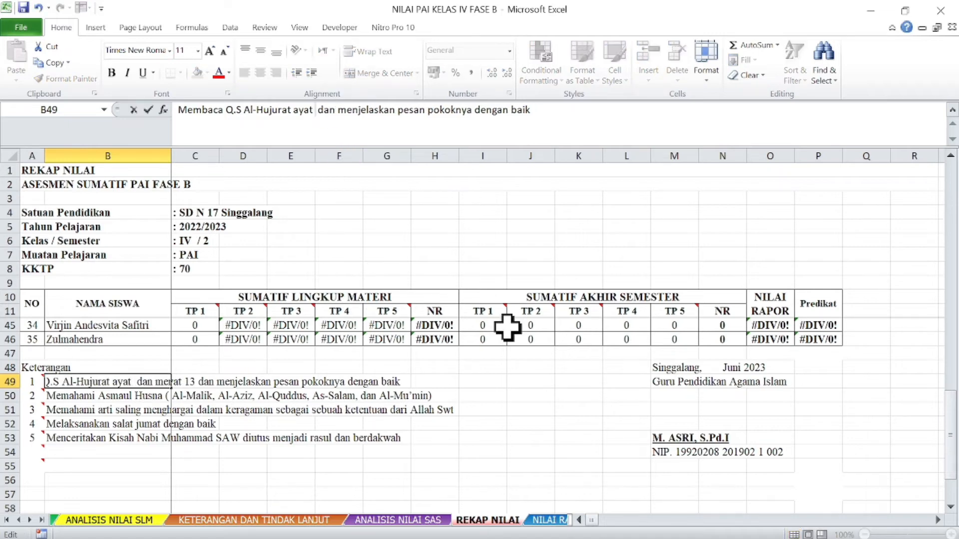
key("BackSpace")
key("BackSpace")
key("BackSpace")
key("BackSpace")
key("BackSpace")
key("BackSpace")
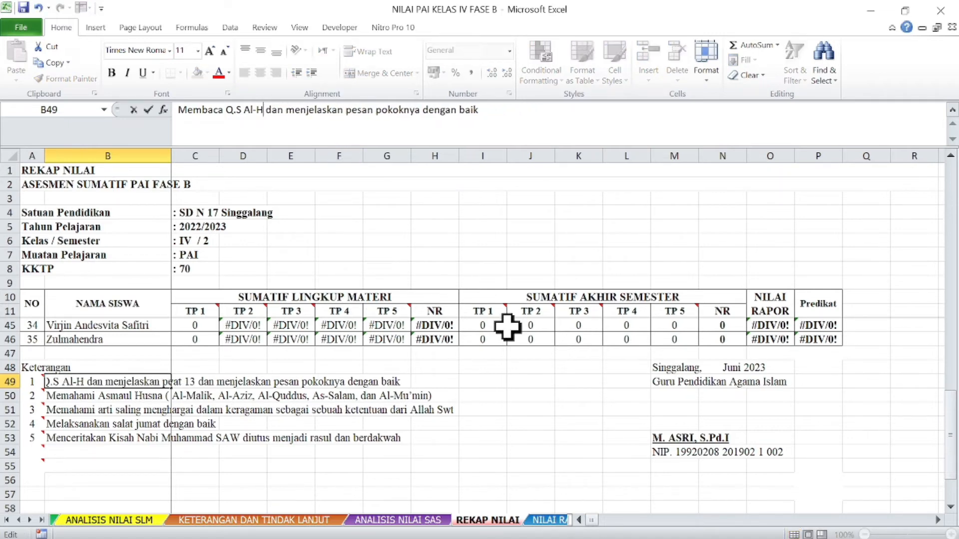
type("t-T")
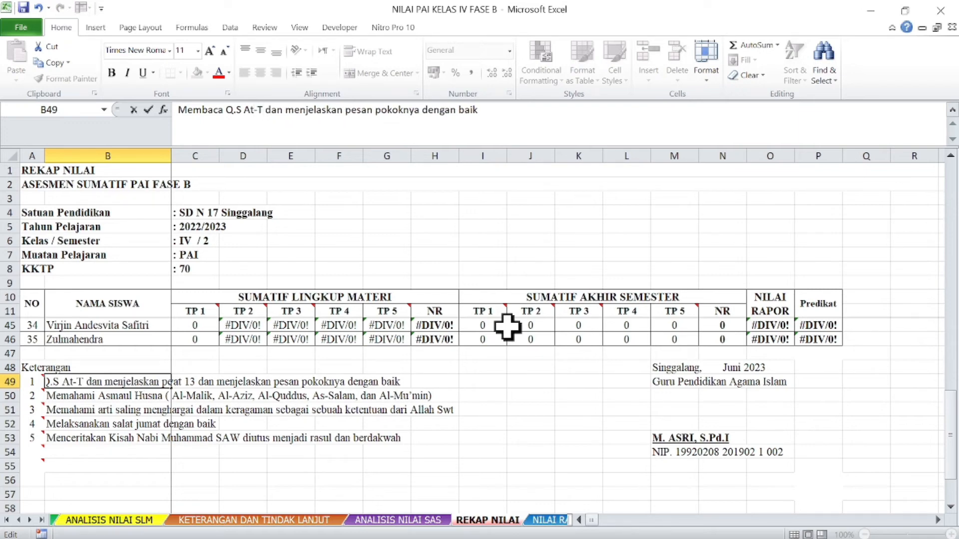
type("ioi")
key("BackSpace")
key("BackSpace")
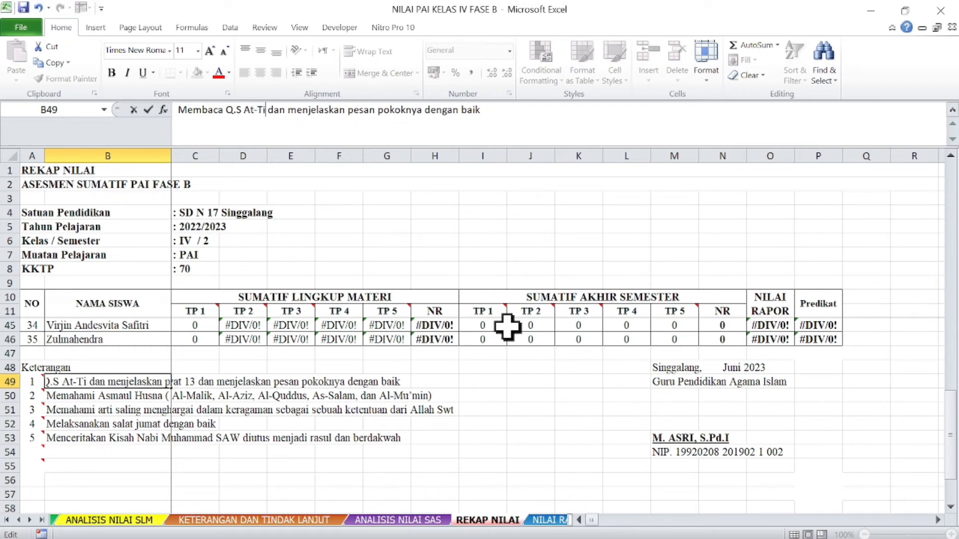
type("i")
key("BackSpace")
type("n")
key("Return")
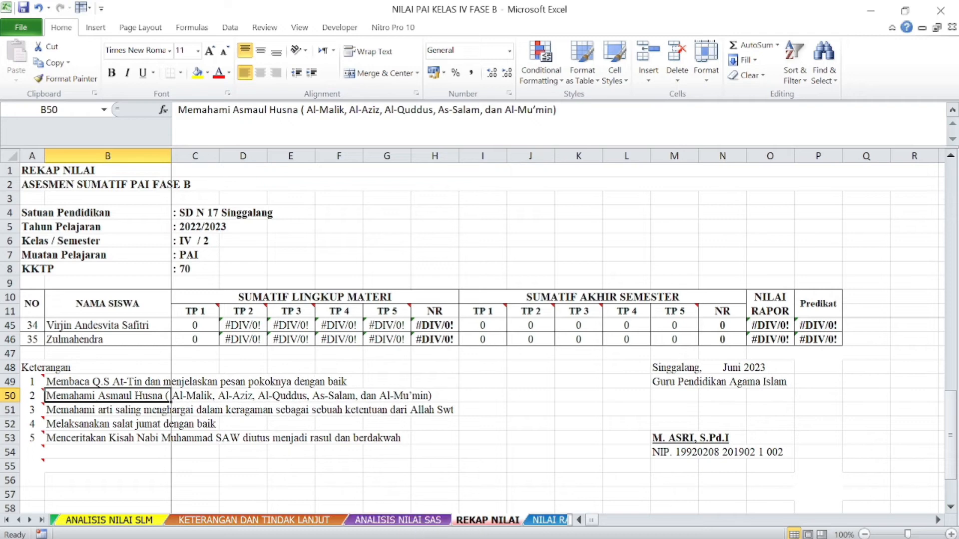
Step: Open the NILAI RAPOR sheet and examine the DESKRIPSI column and the formula behind the first student's NR grade
left_click(549, 520)
scroll(212, 395, "up", 8)
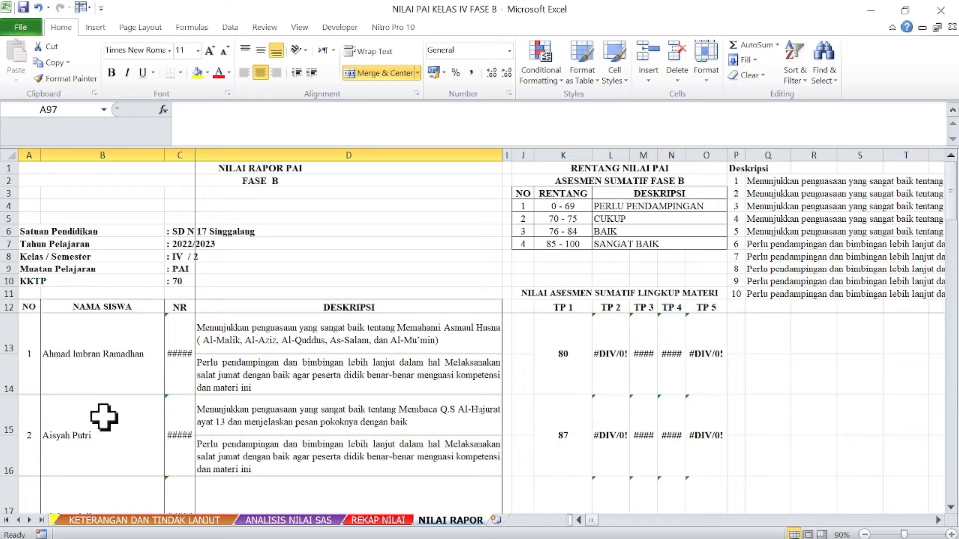
left_click(191, 306)
left_click(305, 306)
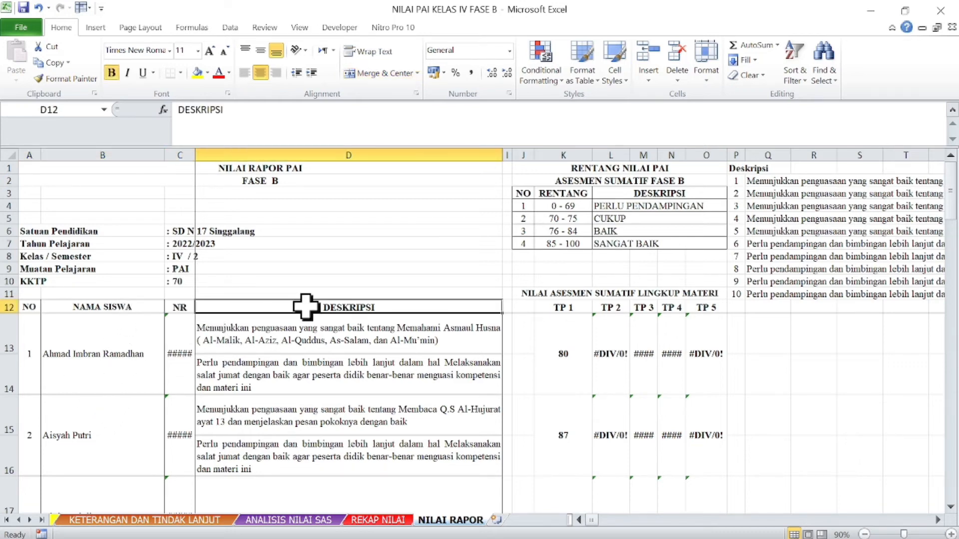
left_click(172, 355)
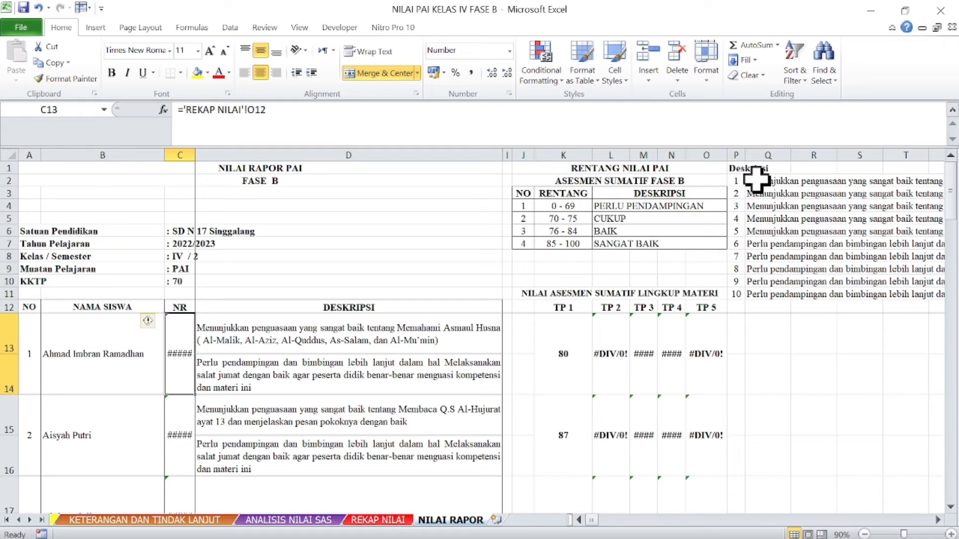
Step: Choose the very good mastery description about "Memahami Asmaul Husna" in the first student's upper DESKRIPSI cell
left_click(336, 337)
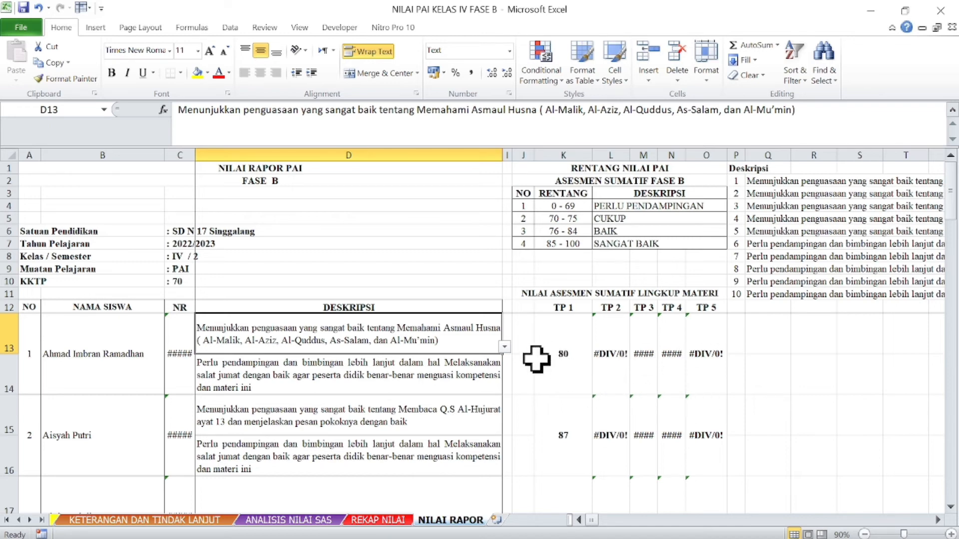
left_click(505, 348)
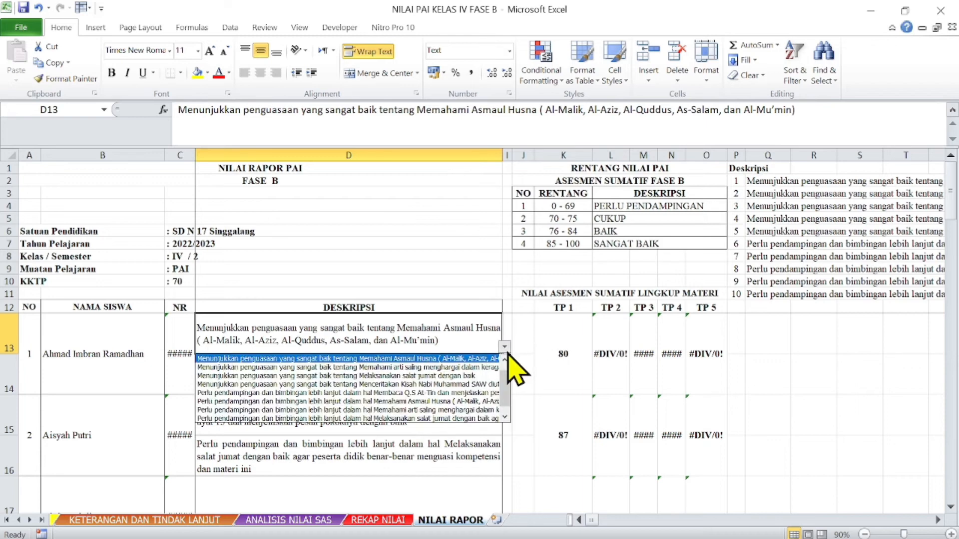
left_click(357, 359)
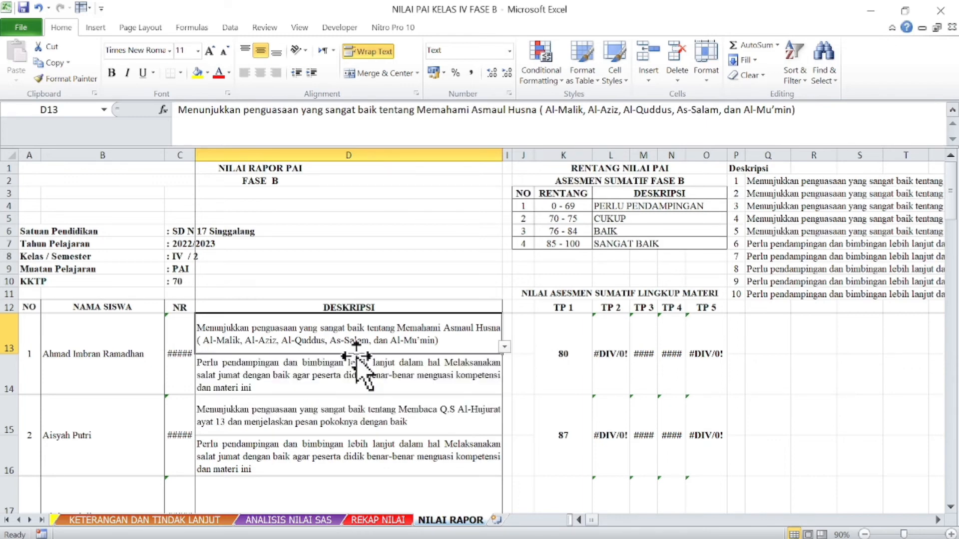
left_click(502, 351)
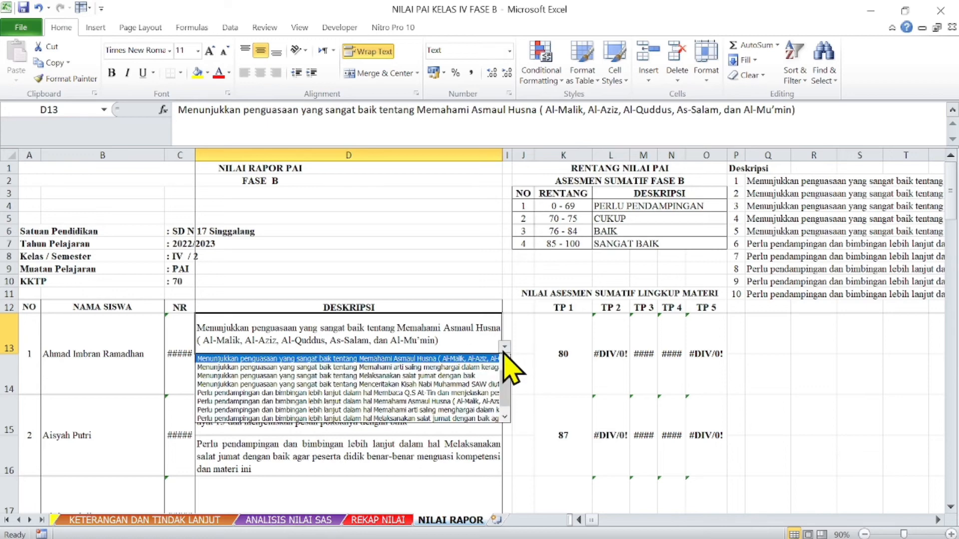
Step: Replace the first student's upper description with "Menunjukkan penguasaan yang sangat baik tentang Membaca Q.S At-Tin dan menjelaskan pesan pokoknya dengan baik"
left_click(428, 332)
key("Delete")
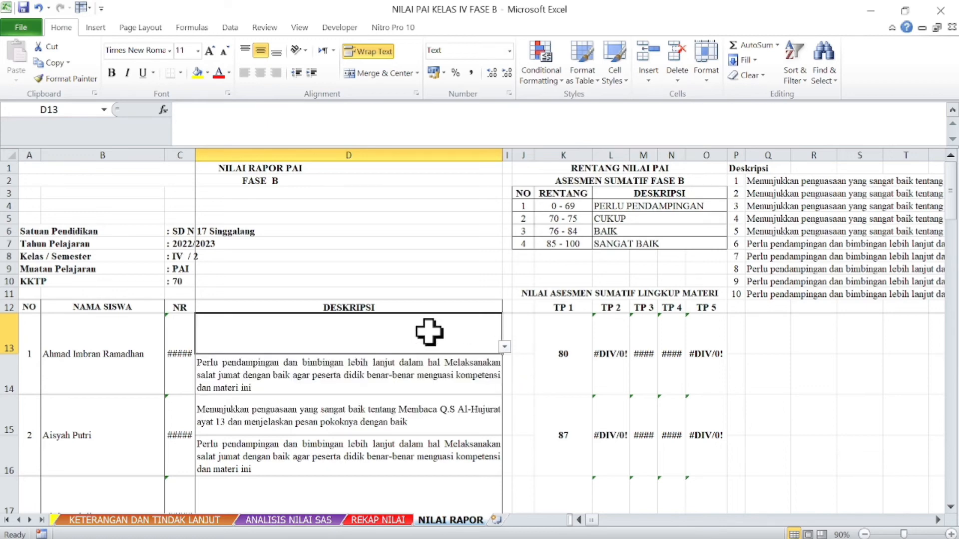
left_click(434, 364)
left_click(428, 324)
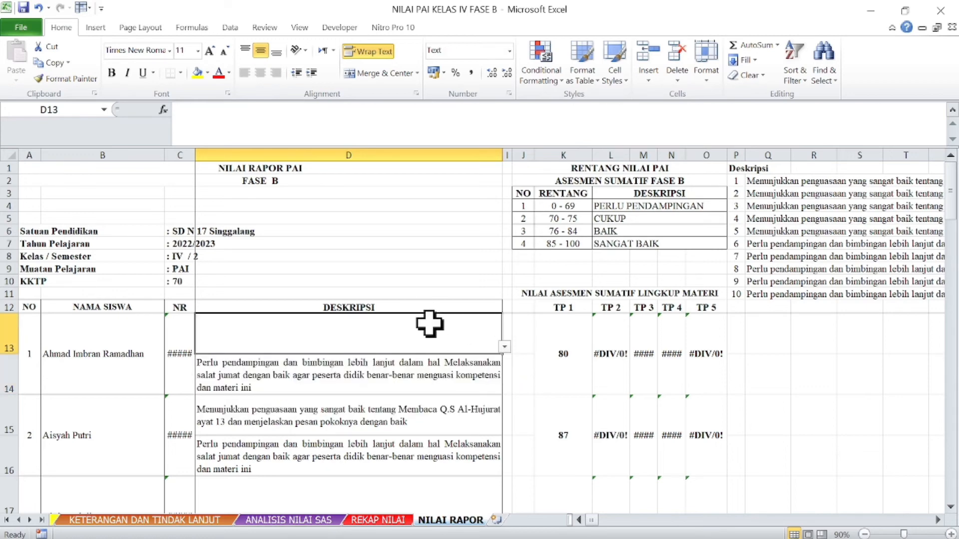
left_click(504, 346)
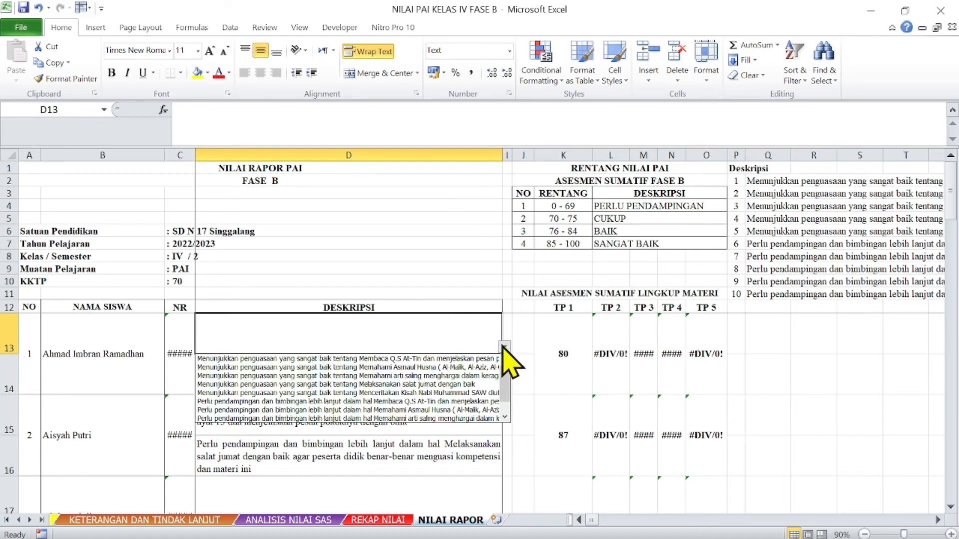
left_click(448, 359)
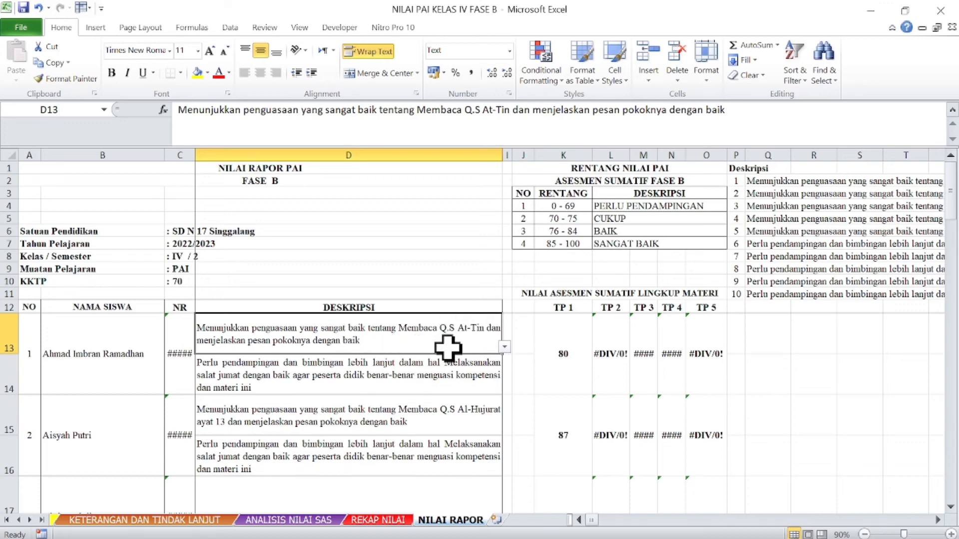
Step: Replace the first student's lower DESKRIPSI entry with the "Perlu pendampingan dan bimbingan lebih lanjut" option about "Menceritakan Kisah Nabi Muhammad SAW diutus menjadi rasul dan berdakwah"
left_click(476, 382)
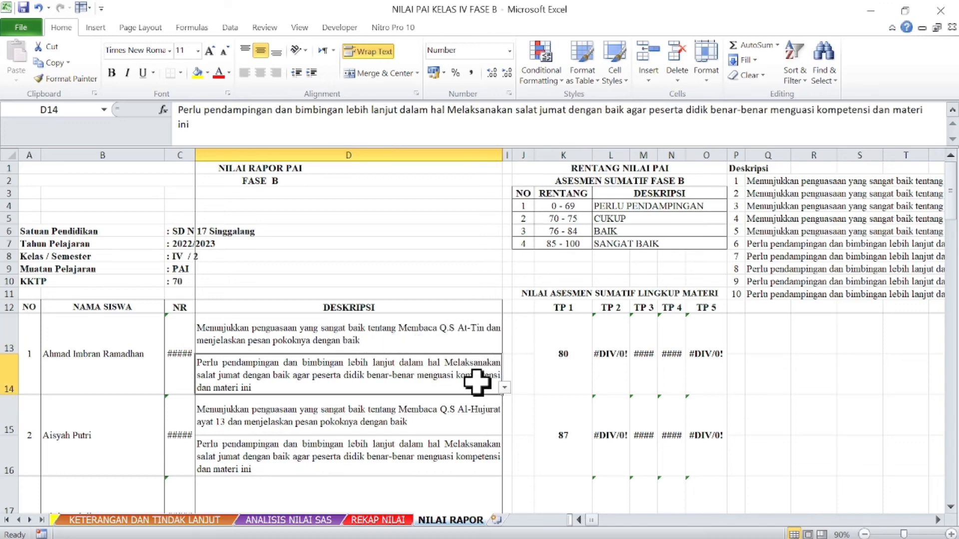
key("Delete")
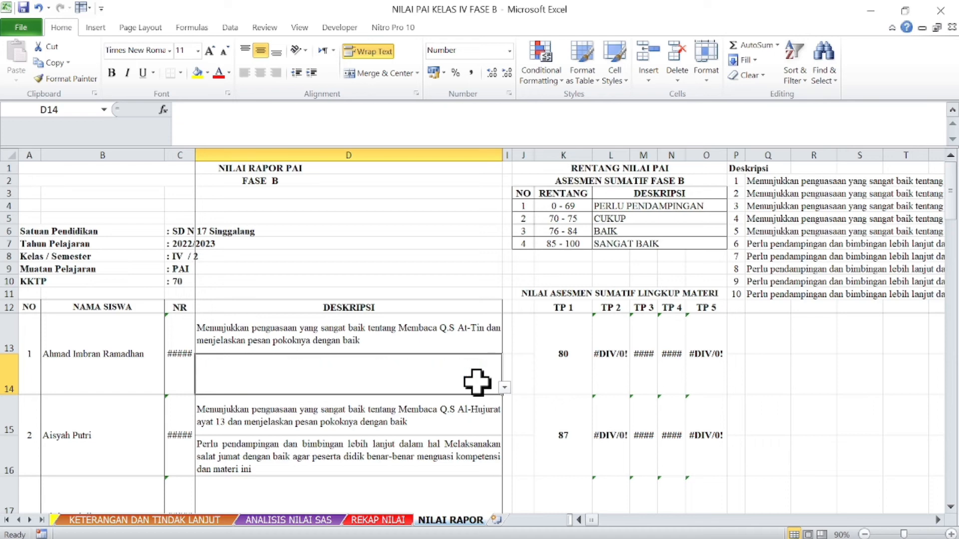
left_click(504, 388)
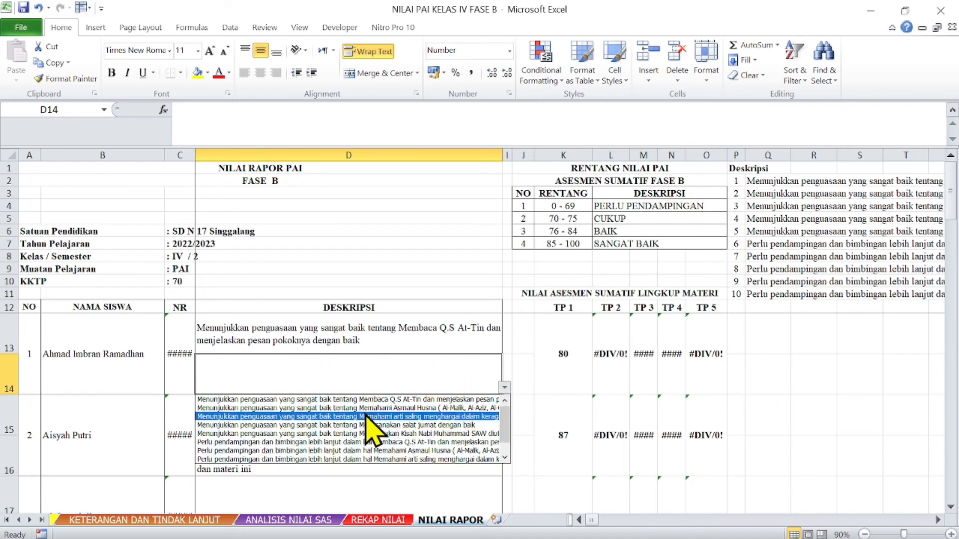
left_click(499, 419)
left_click(504, 387)
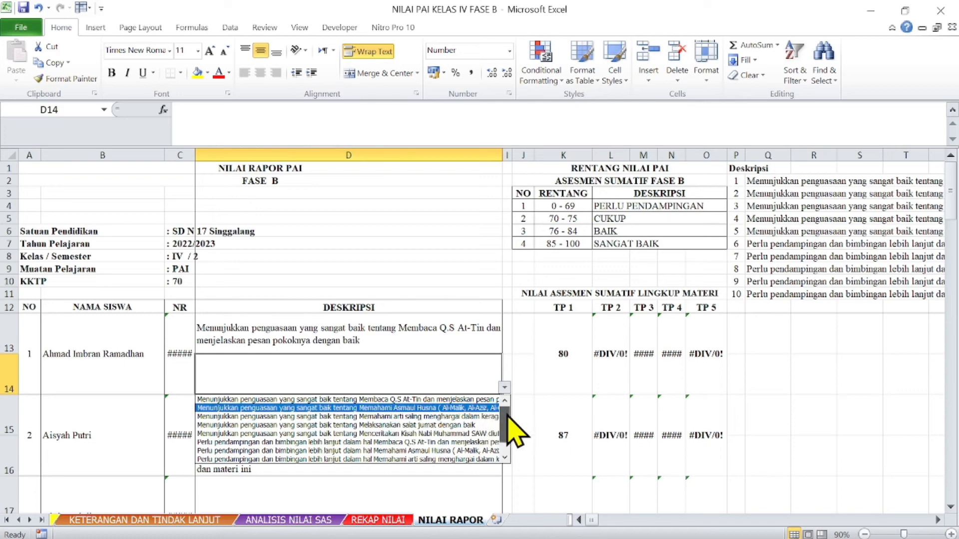
scroll(502, 425, "down", 2)
left_click(449, 456)
left_click(402, 428)
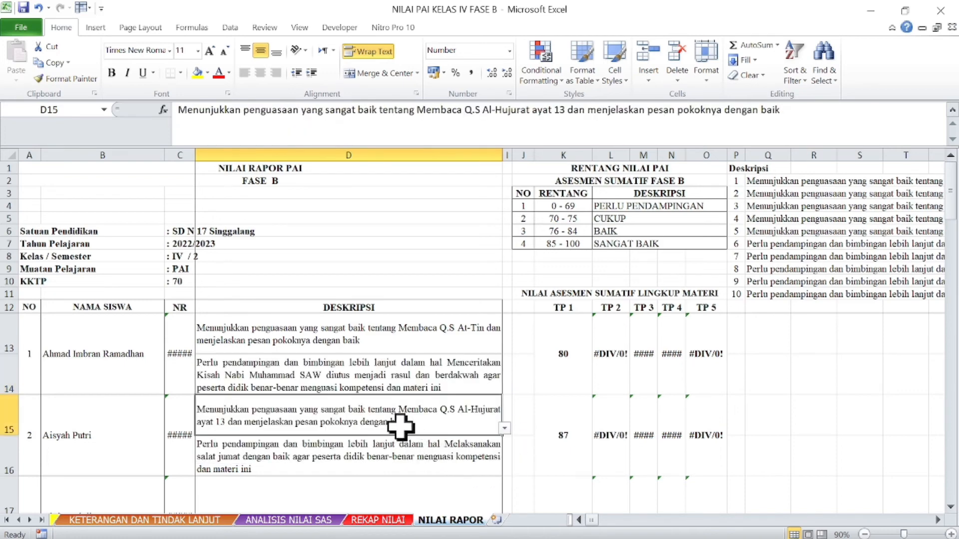
left_click(394, 384)
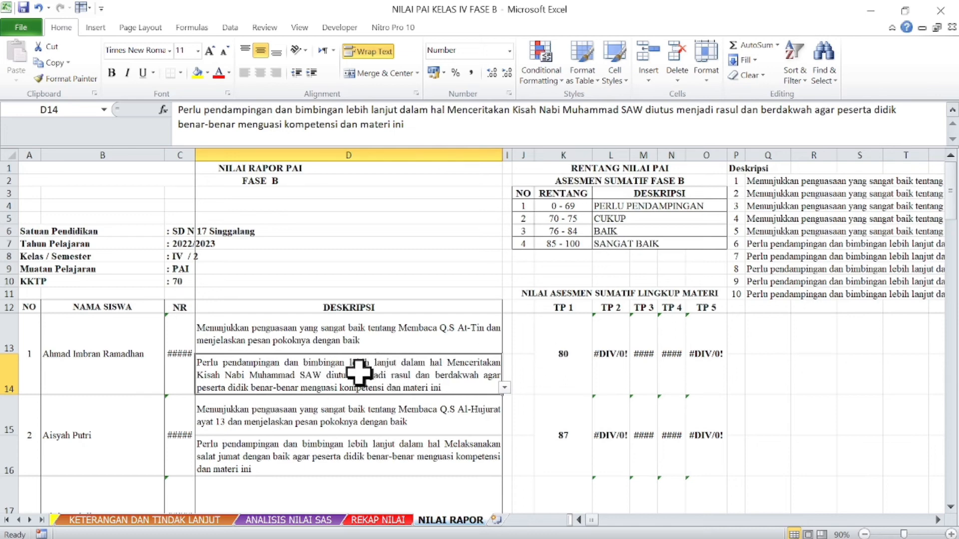
left_click(374, 341)
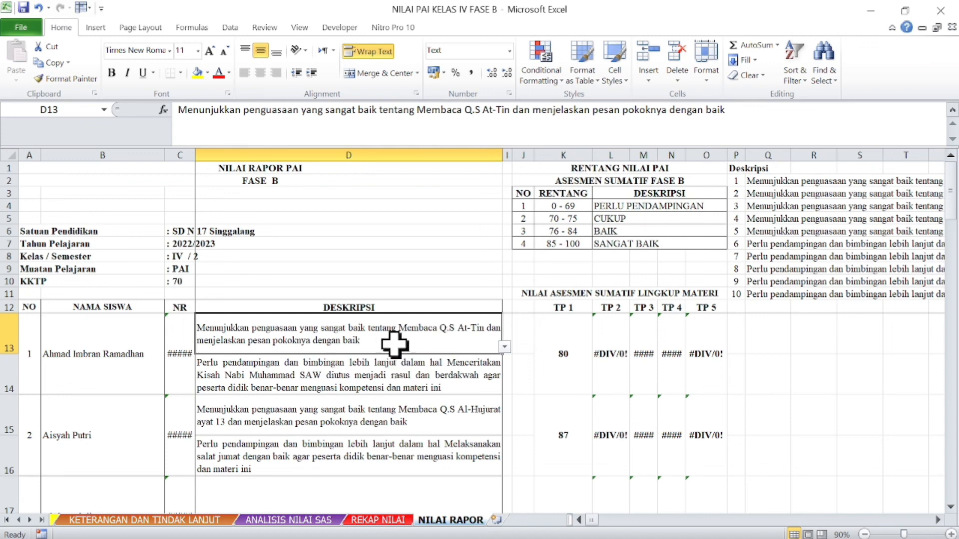
Step: Review the students' TP scores at the start of the REKAP NILAI table, and open the ANALISIS NILAI SAS sheet
left_click(387, 520)
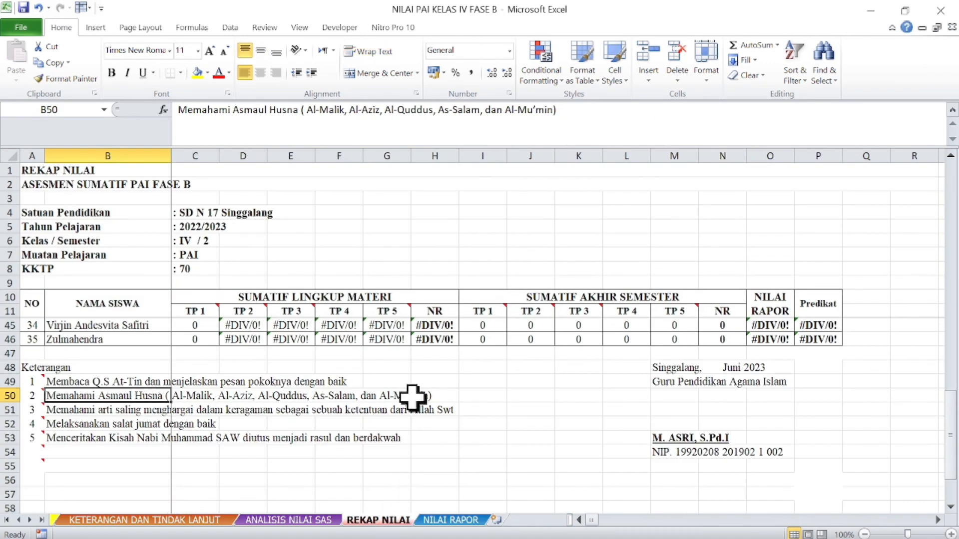
scroll(427, 425, "up", 11)
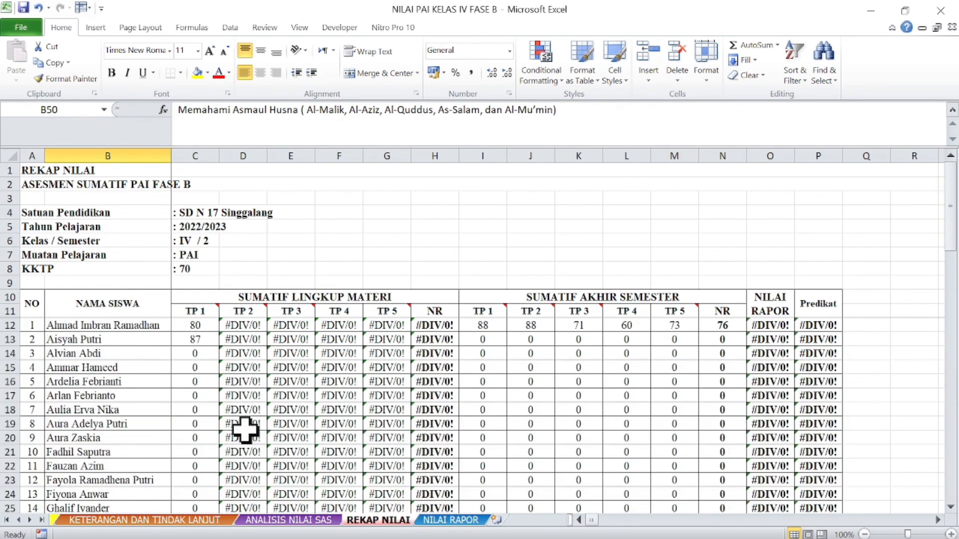
left_click(298, 521)
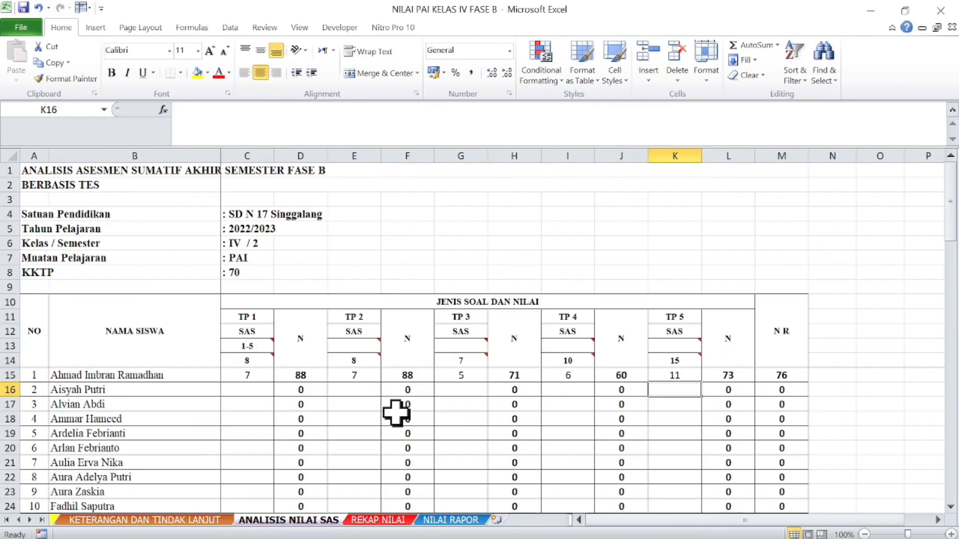